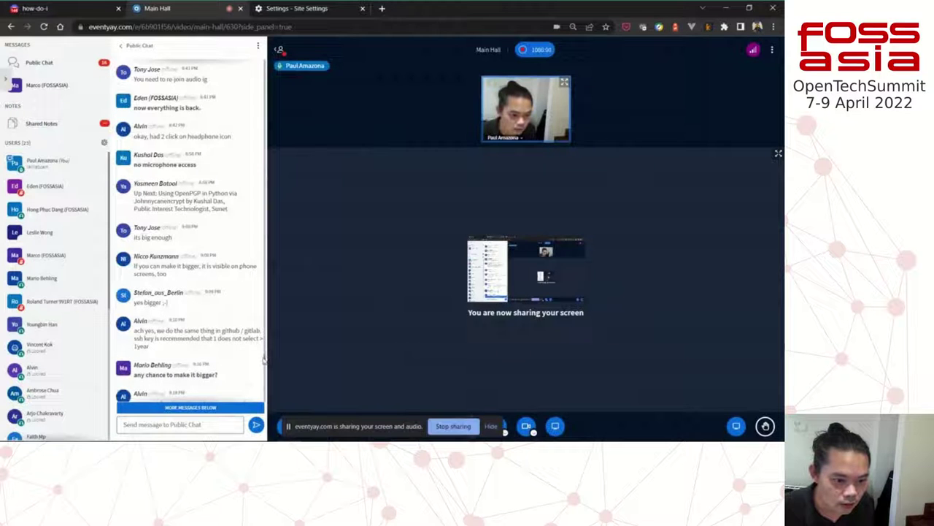
- Minimize the Eventyay browser and bring the Bespoke Synth window to the front
{"action": "left_click_drag", "start_coordinate": [263, 377], "coordinate": [260, 407]}
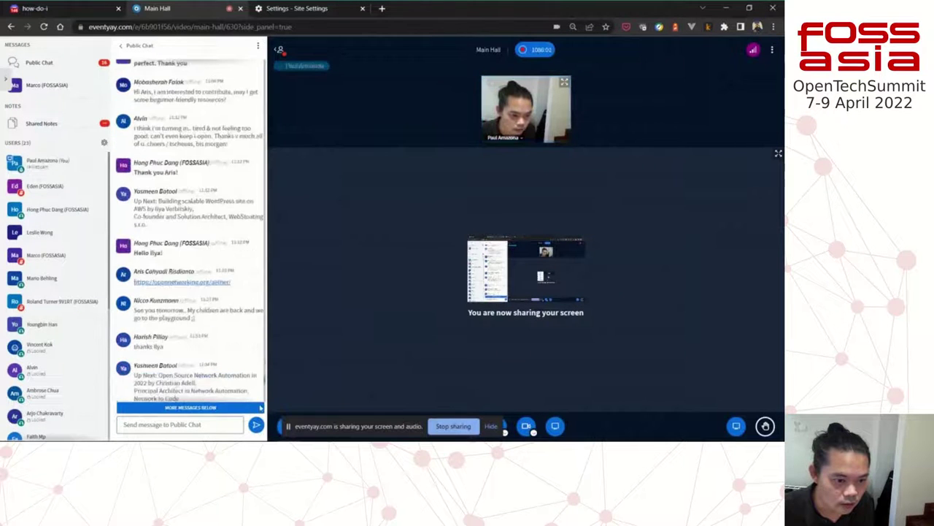
{"action": "scroll", "coordinate": [189, 233], "scroll_direction": "down", "scroll_amount": 15}
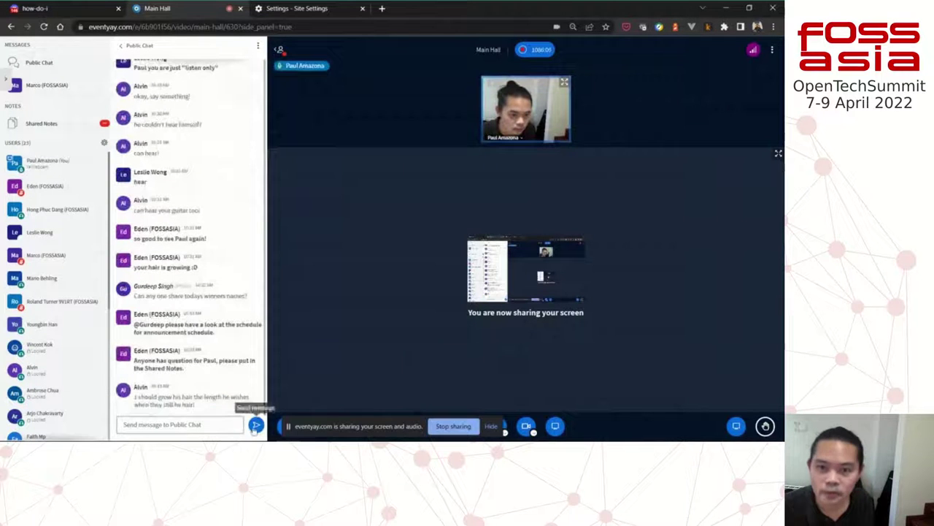
{"action": "left_click", "coordinate": [736, 7]}
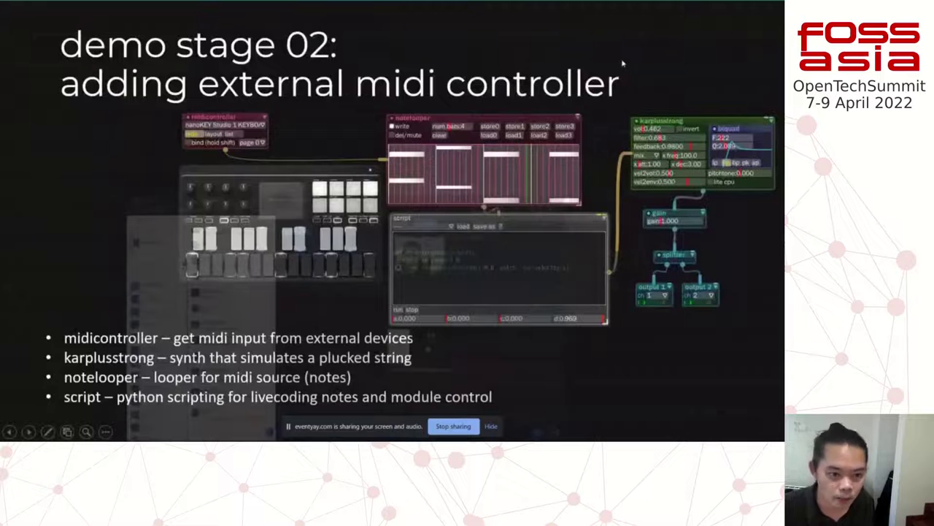
{"action": "key", "text": "super"}
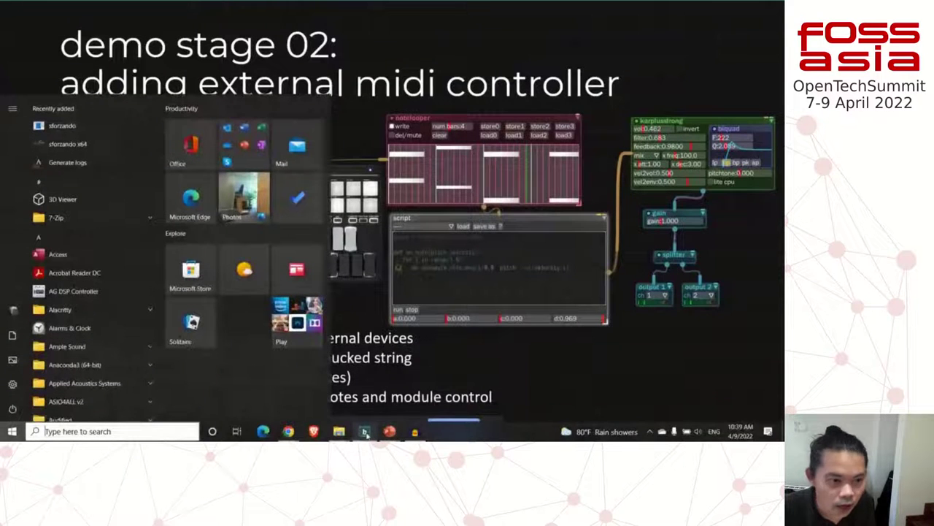
{"action": "left_click", "coordinate": [366, 432]}
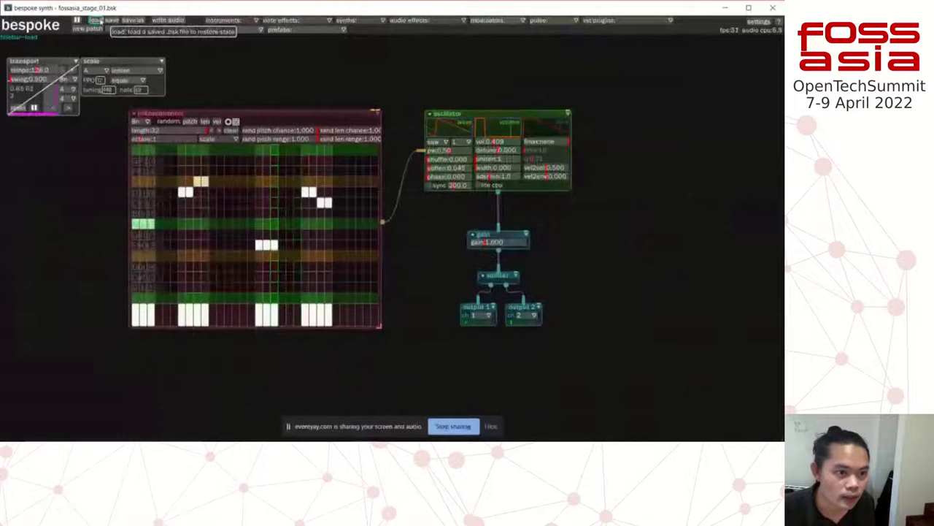
- Load the fossasia_stage_00.bsk patch through the Load state dialog
{"action": "left_click", "coordinate": [95, 19]}
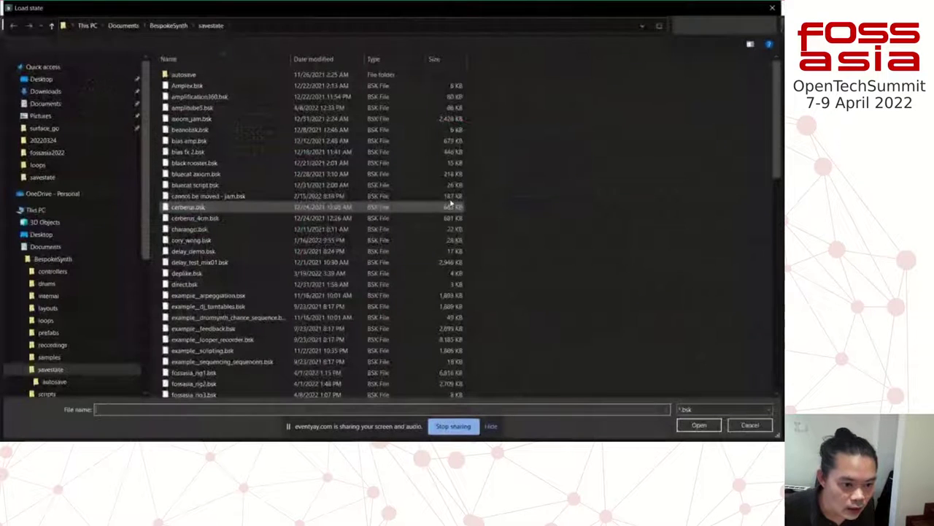
{"action": "scroll", "coordinate": [270, 387], "scroll_direction": "down", "scroll_amount": 3}
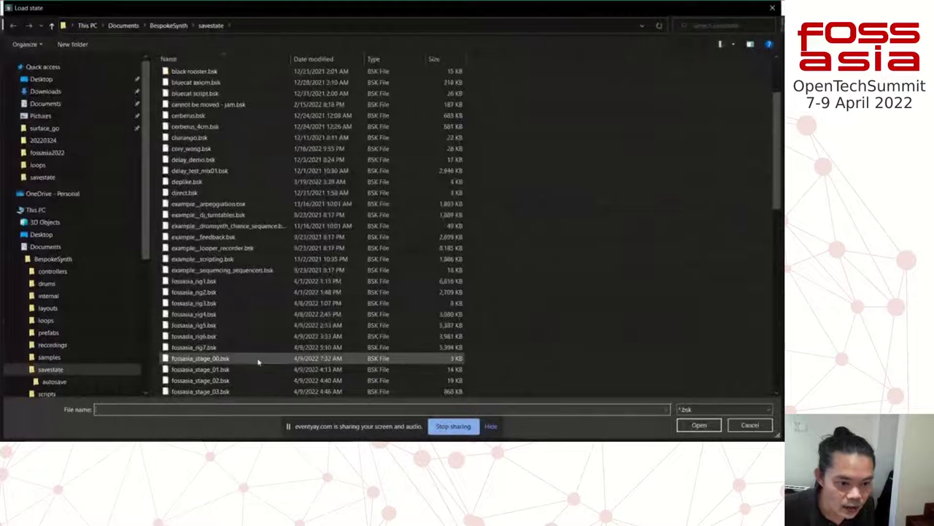
{"action": "left_click", "coordinate": [257, 359]}
{"action": "left_click", "coordinate": [702, 426]}
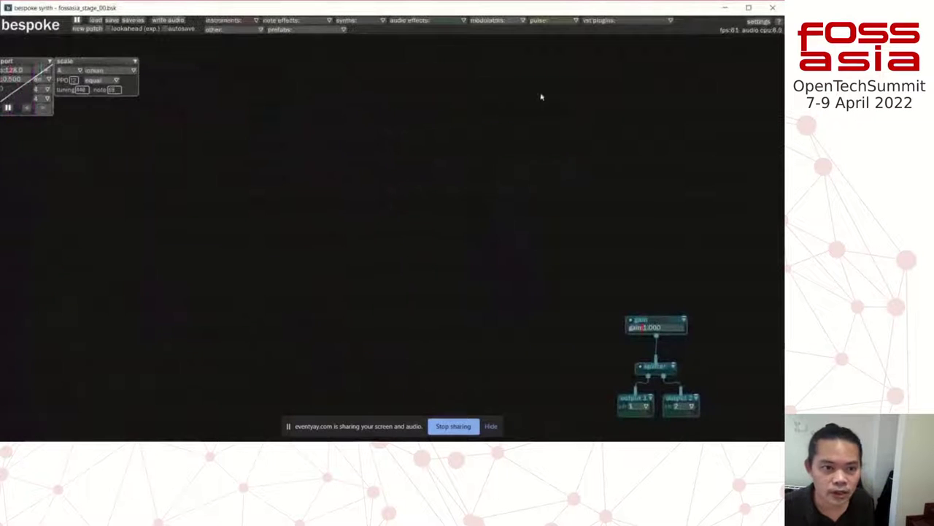
- Place a karplusstrong synth on the canvas and cable its output into the gain module
{"action": "left_click", "coordinate": [384, 20]}
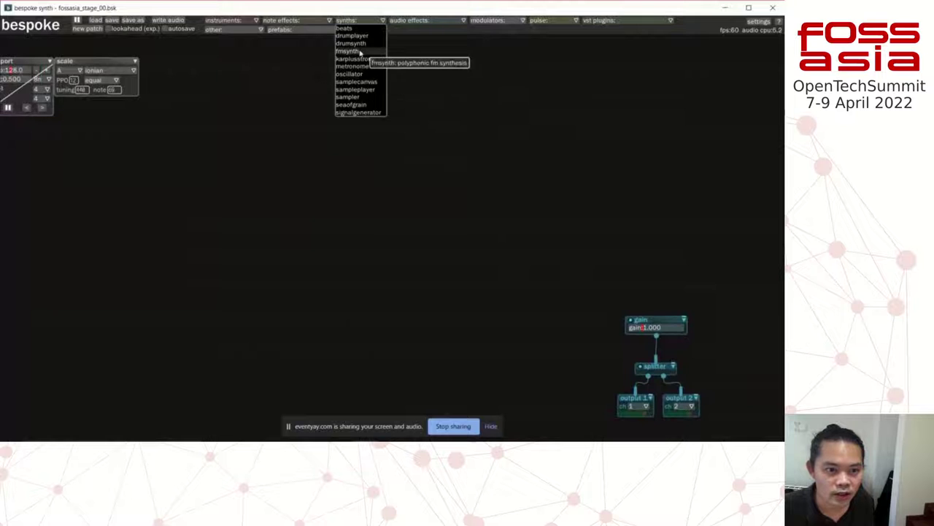
{"action": "left_click", "coordinate": [353, 58]}
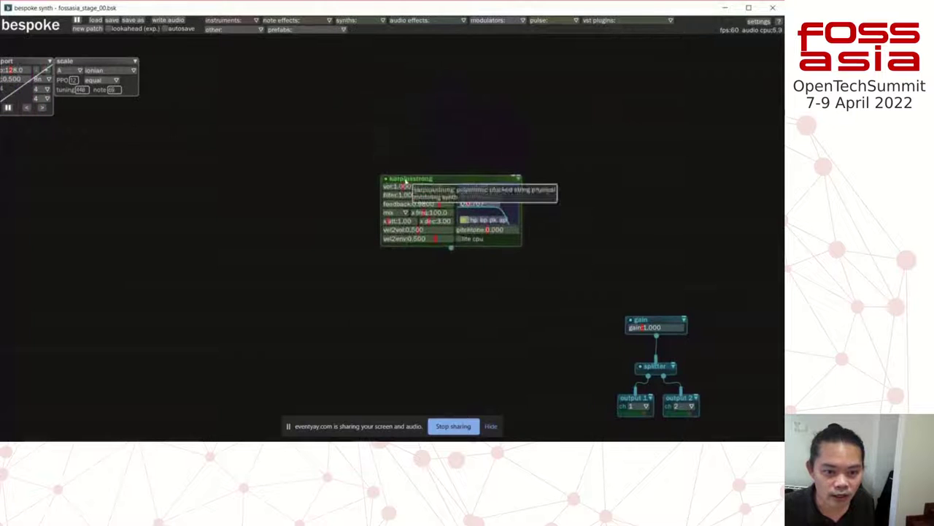
{"action": "left_click", "coordinate": [406, 181]}
{"action": "left_click_drag", "start_coordinate": [451, 248], "coordinate": [642, 321]}
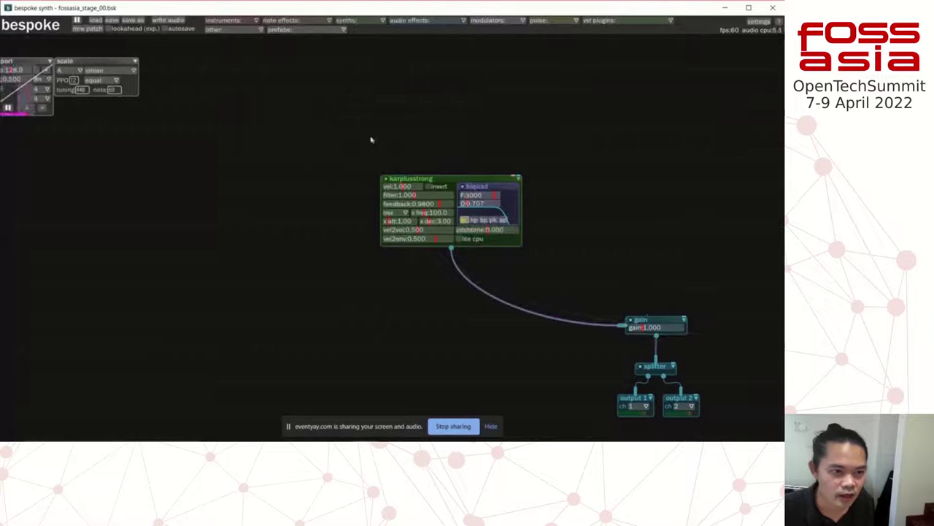
{"action": "left_click", "coordinate": [242, 22]}
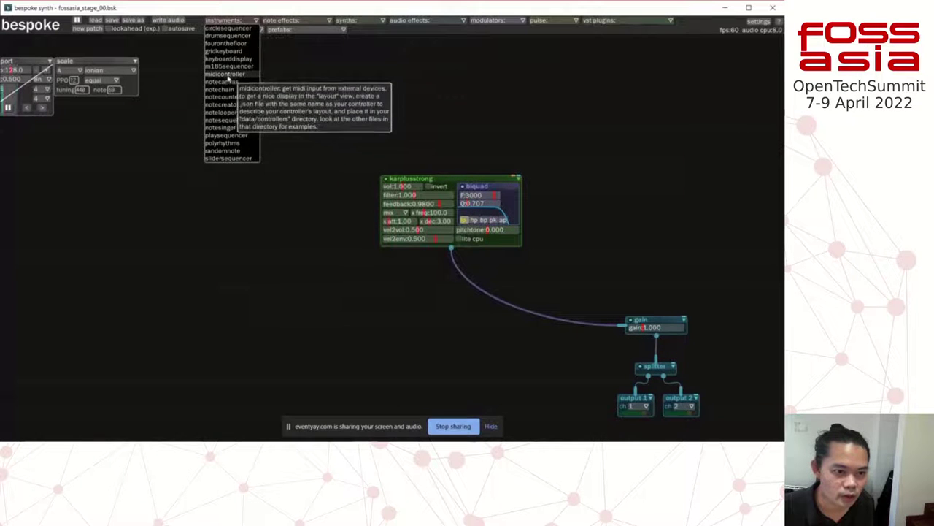
- Add a midicontroller using the nanoKEY Studio input, wire it to karplusstrong, and reposition the synth
{"action": "left_click", "coordinate": [229, 78]}
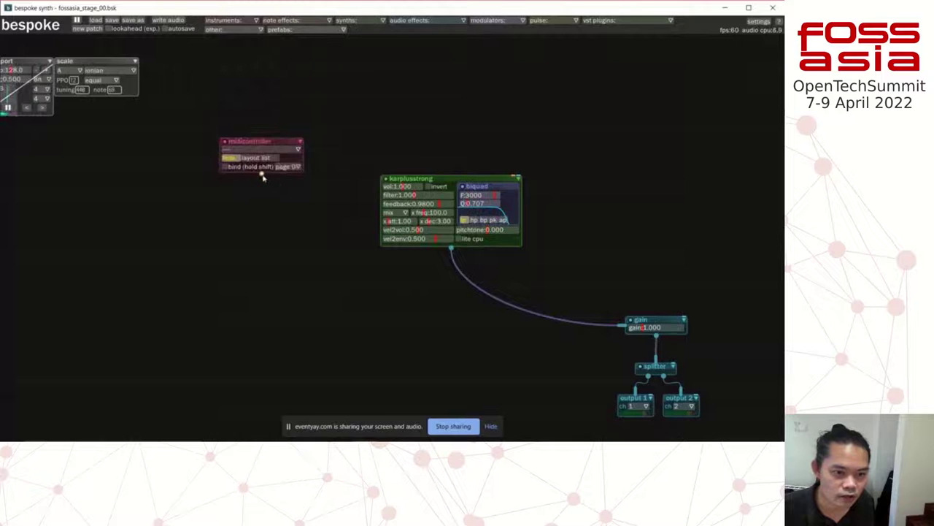
{"action": "left_click_drag", "start_coordinate": [262, 178], "coordinate": [385, 200]}
{"action": "left_click", "coordinate": [297, 149]}
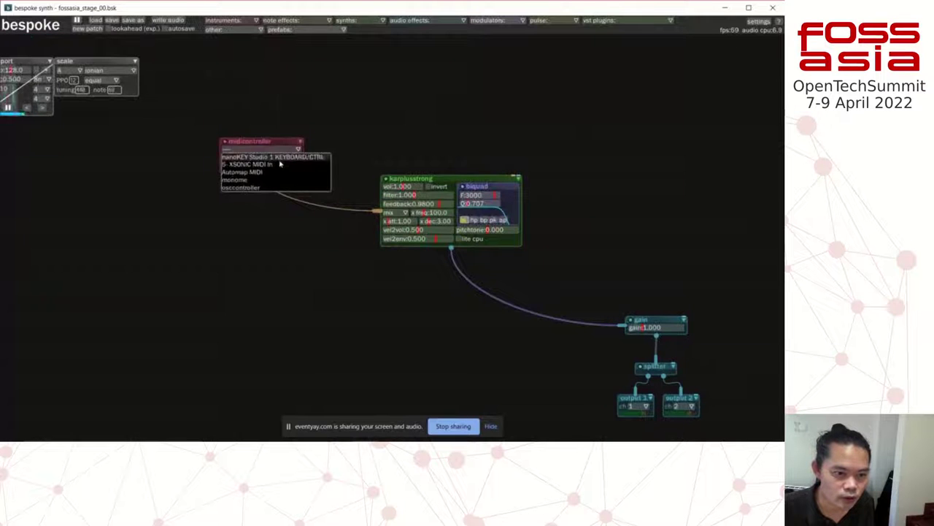
{"action": "left_click", "coordinate": [278, 158]}
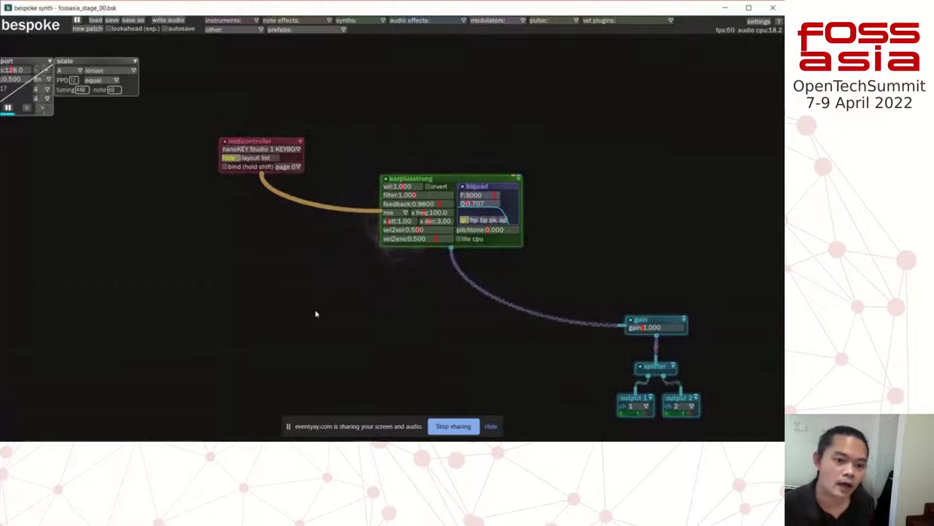
{"action": "left_click_drag", "start_coordinate": [454, 180], "coordinate": [556, 165]}
{"action": "left_click", "coordinate": [278, 22]}
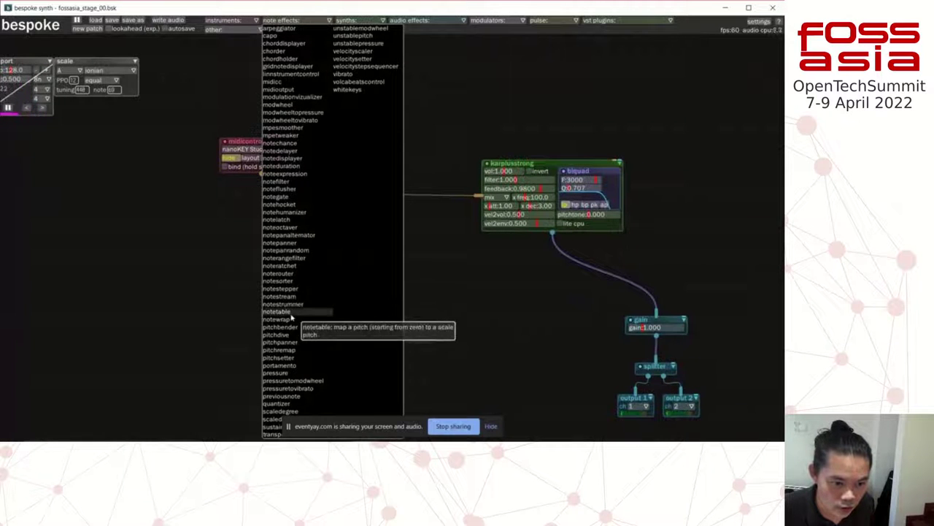
- Insert a notelooper between midicontroller and karplusstrong, then enable its write mode to record notes
{"action": "left_click", "coordinate": [237, 24]}
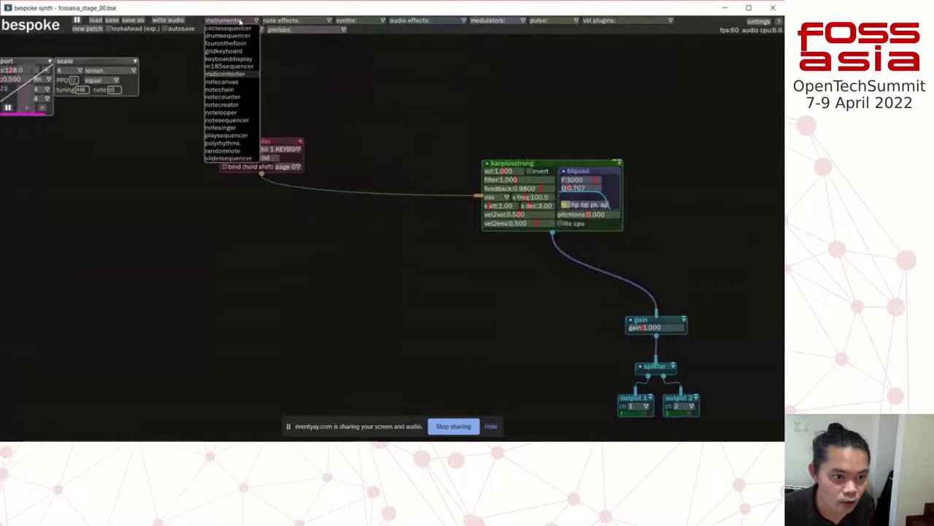
{"action": "left_click", "coordinate": [222, 113]}
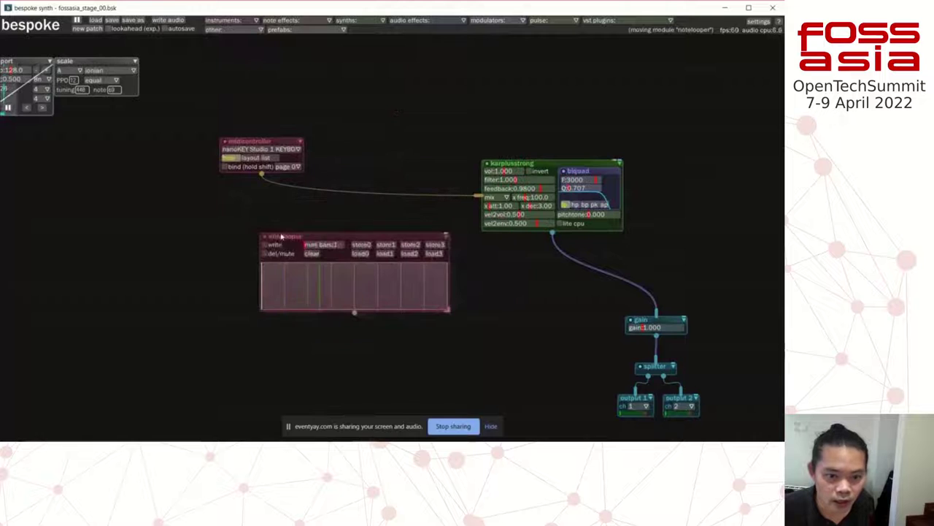
{"action": "left_click", "coordinate": [280, 235]}
{"action": "left_click_drag", "start_coordinate": [479, 196], "coordinate": [400, 195]}
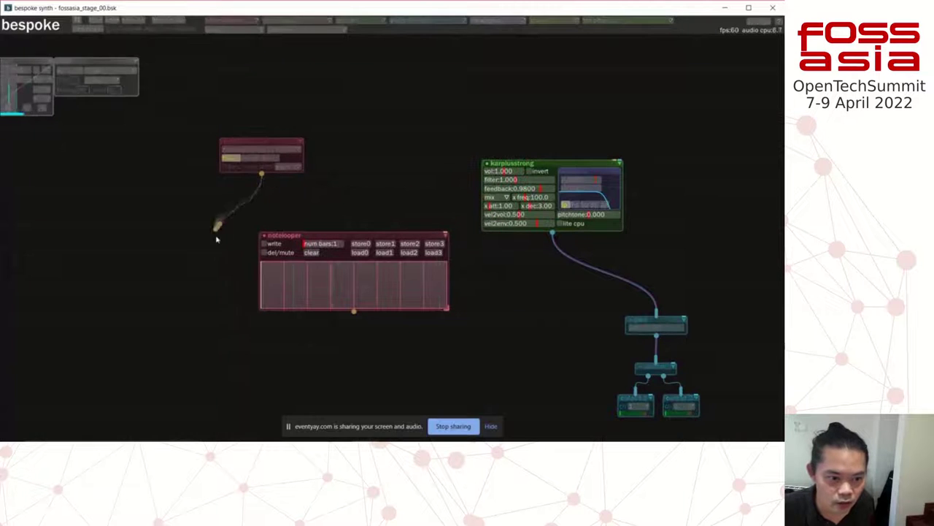
{"action": "left_click_drag", "start_coordinate": [217, 239], "coordinate": [292, 266]}
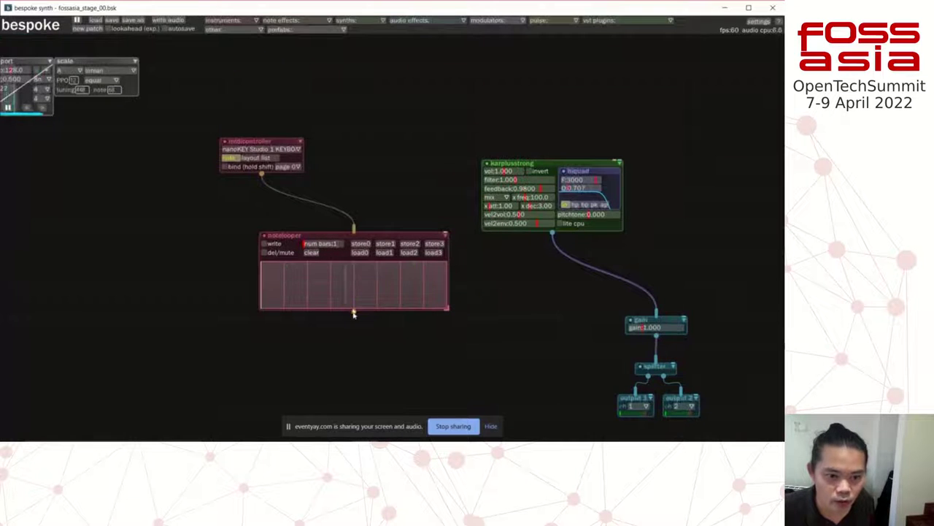
{"action": "left_click_drag", "start_coordinate": [354, 314], "coordinate": [483, 198]}
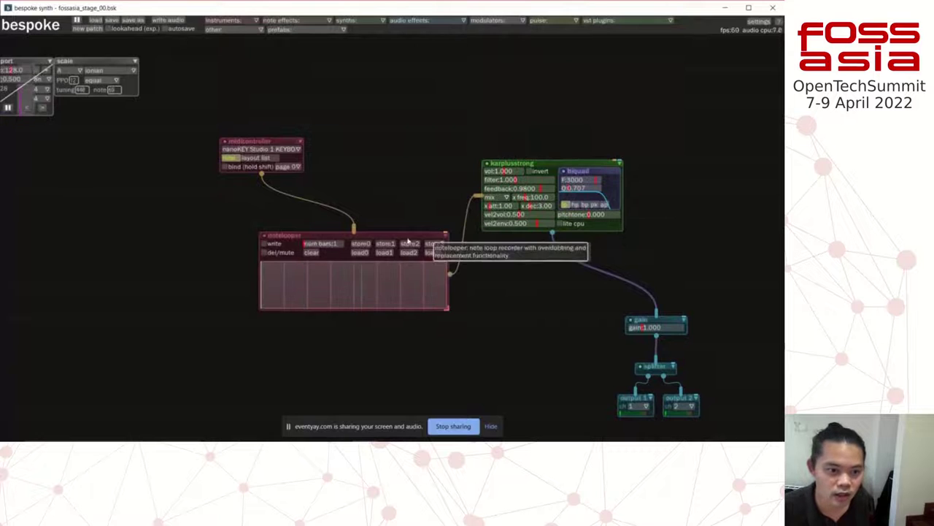
{"action": "left_click_drag", "start_coordinate": [300, 235], "coordinate": [268, 221]}
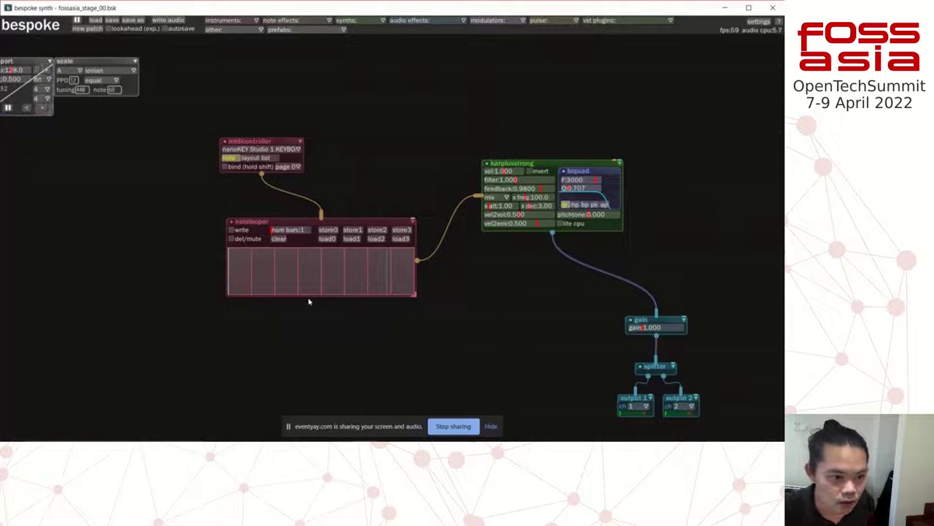
{"action": "left_click", "coordinate": [231, 230]}
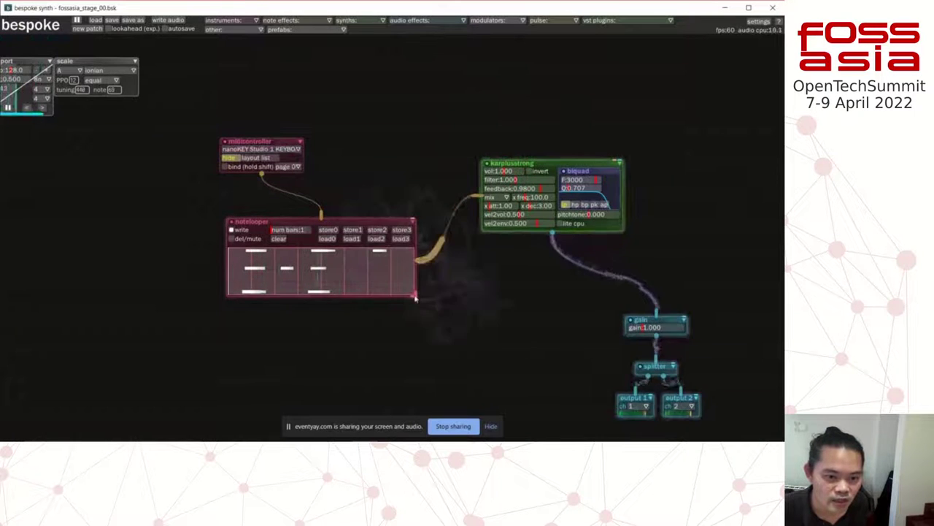
- Enlarge the notelooper and move it up and left
{"action": "left_click_drag", "start_coordinate": [414, 297], "coordinate": [499, 391]}
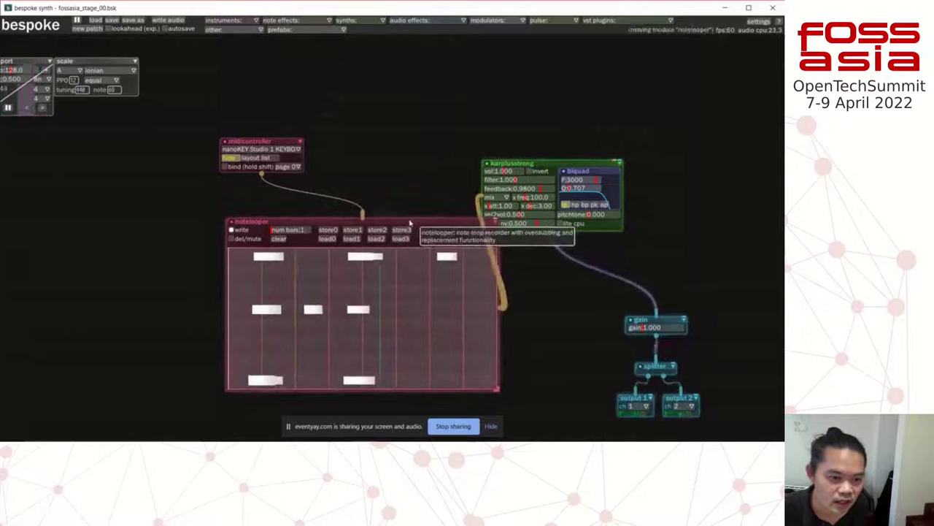
{"action": "left_click_drag", "start_coordinate": [410, 223], "coordinate": [362, 200]}
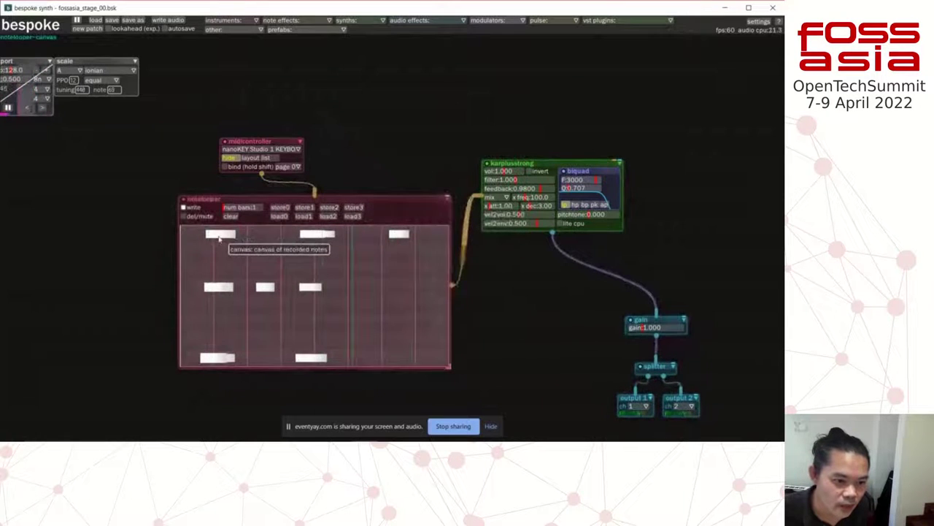
{"action": "left_click_drag", "start_coordinate": [219, 238], "coordinate": [194, 239]}
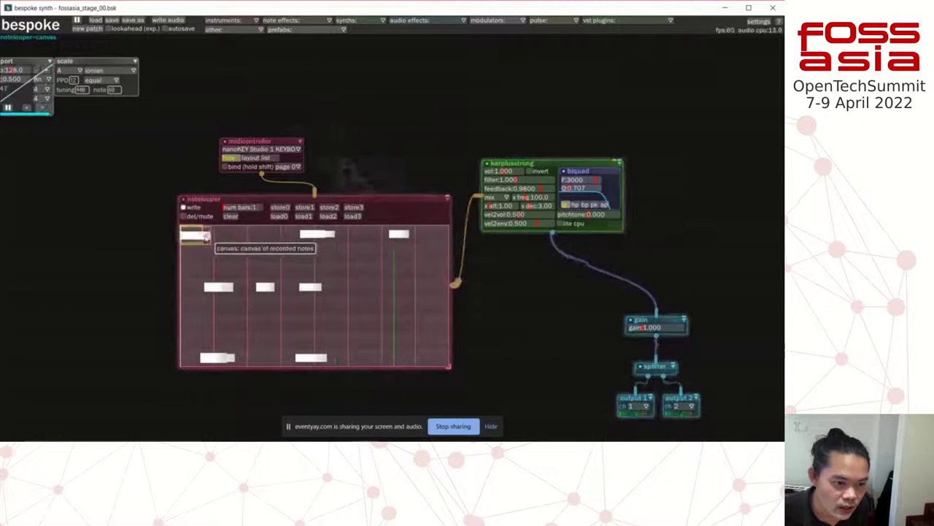
{"action": "key", "text": "ctrl+z"}
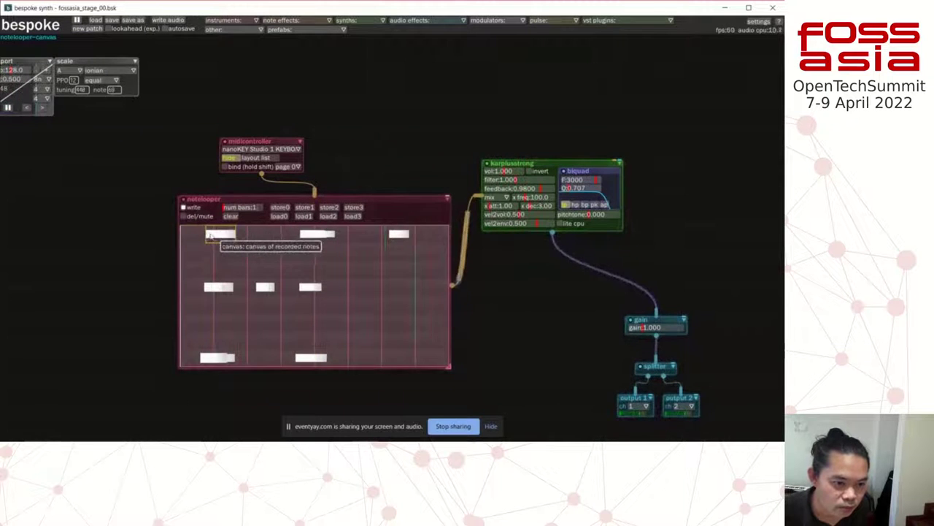
- Lengthen the top-left note, shorten the middle-row left note, and shift both modules left
{"action": "mouse_move", "coordinate": [206, 234]}
{"action": "left_mouse_down"}
{"action": "mouse_move", "coordinate": [186, 234]}
{"action": "mouse_move", "coordinate": [215, 233]}
{"action": "left_mouse_up"}
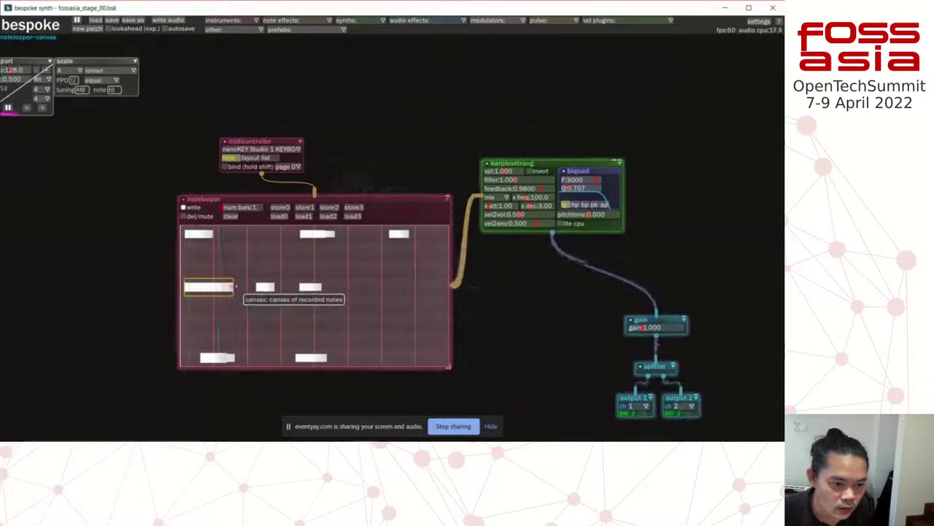
{"action": "left_click_drag", "start_coordinate": [235, 288], "coordinate": [219, 287]}
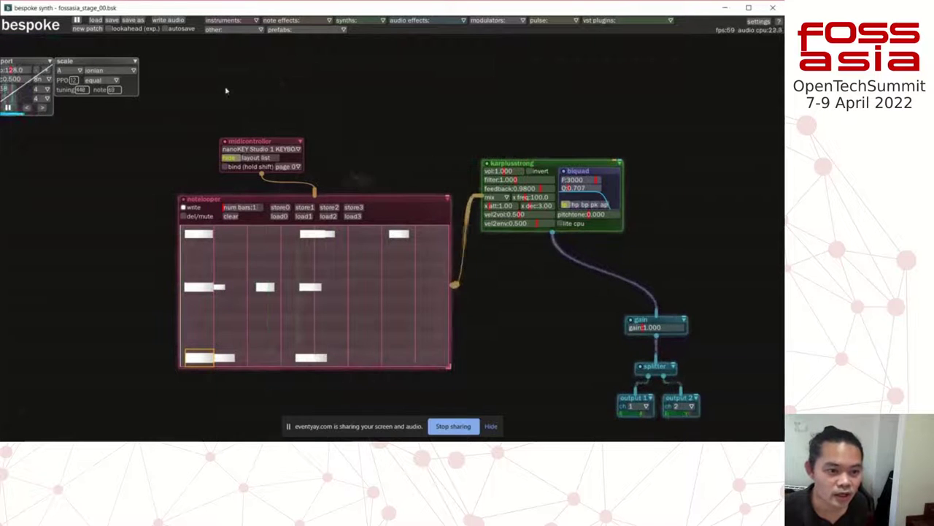
{"action": "left_click_drag", "start_coordinate": [267, 202], "coordinate": [148, 193]}
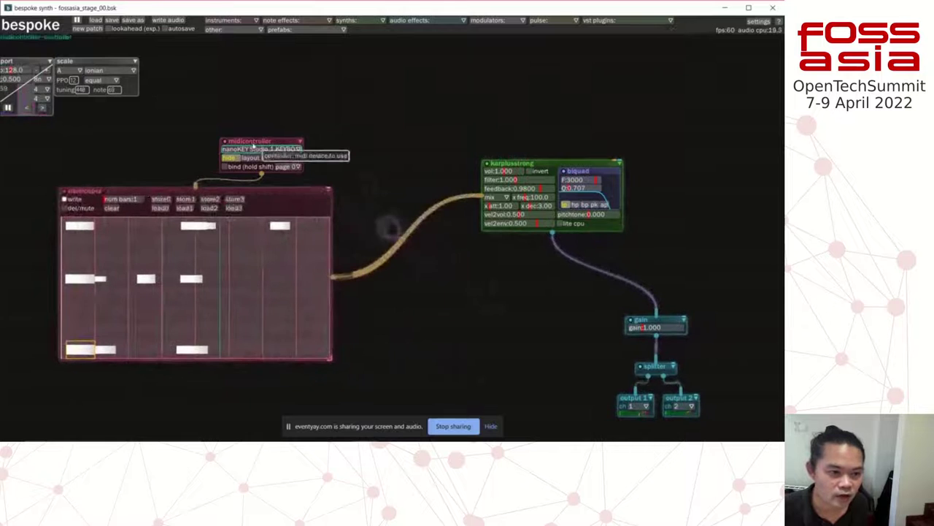
{"action": "left_click_drag", "start_coordinate": [254, 140], "coordinate": [73, 139]}
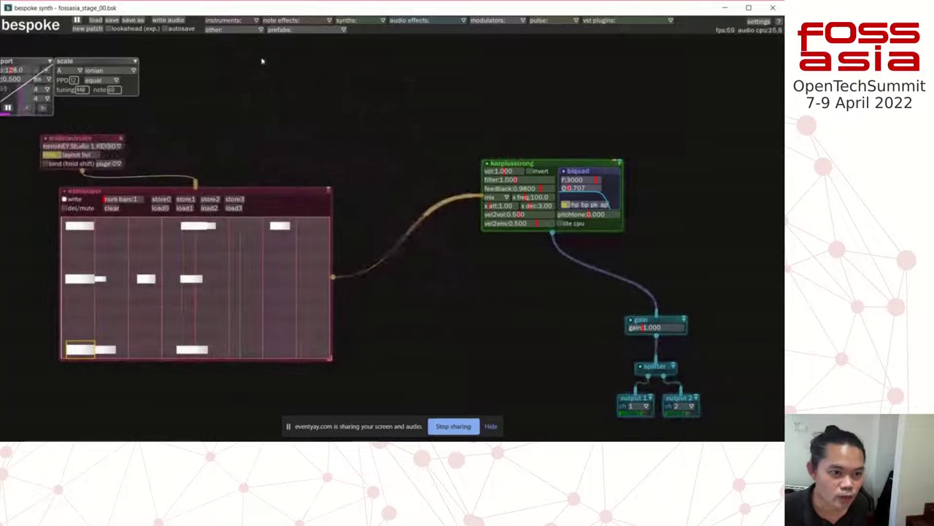
- Add a script module loaded with note_echo.py, run it, and shrink it above karplusstrong
{"action": "left_click", "coordinate": [245, 30]}
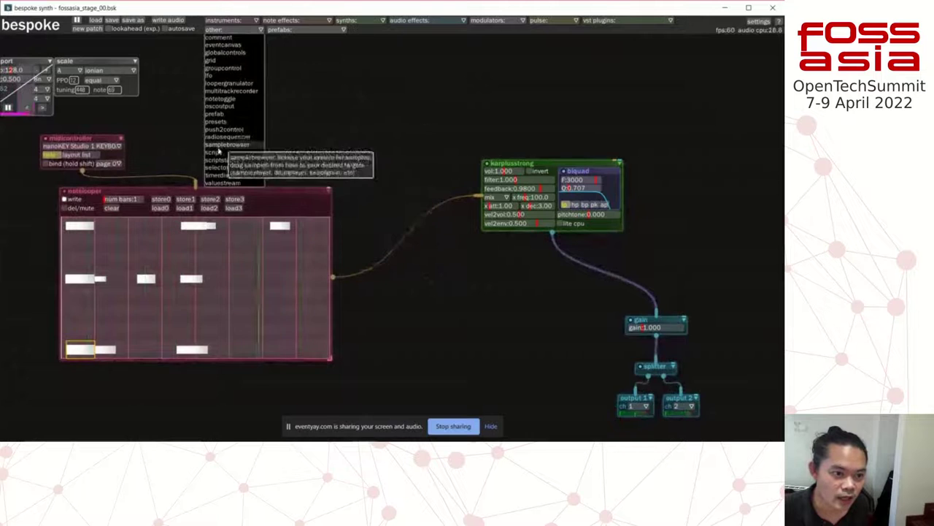
{"action": "left_click", "coordinate": [219, 153]}
{"action": "left_click", "coordinate": [419, 113]}
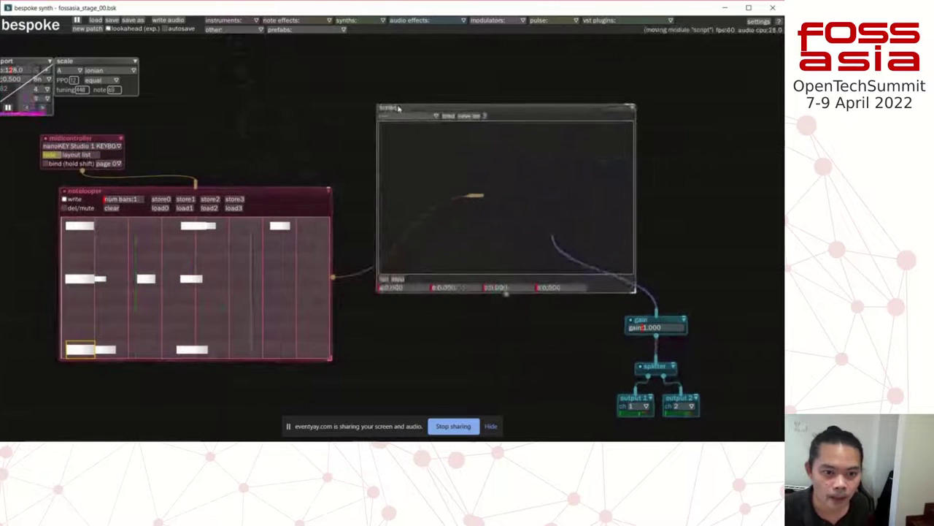
{"action": "left_click", "coordinate": [424, 115]}
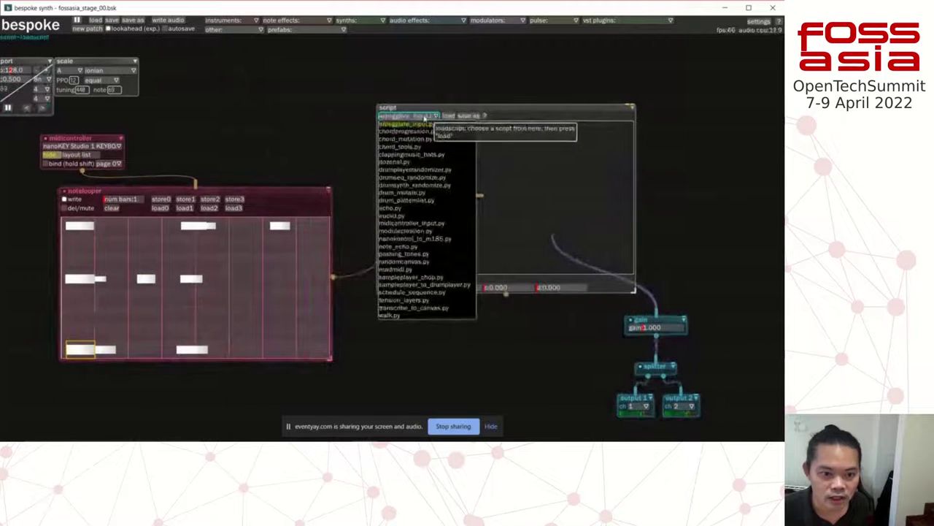
{"action": "left_click", "coordinate": [409, 249]}
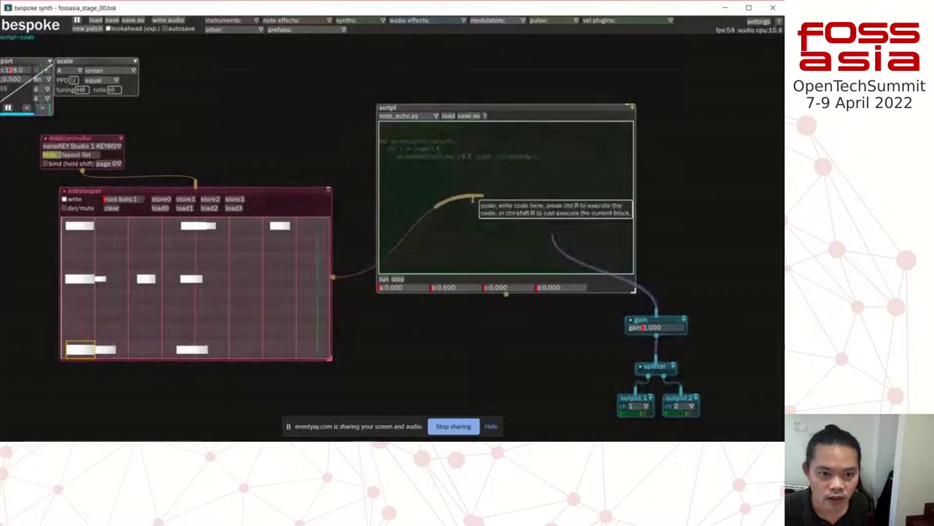
{"action": "left_click", "coordinate": [541, 156]}
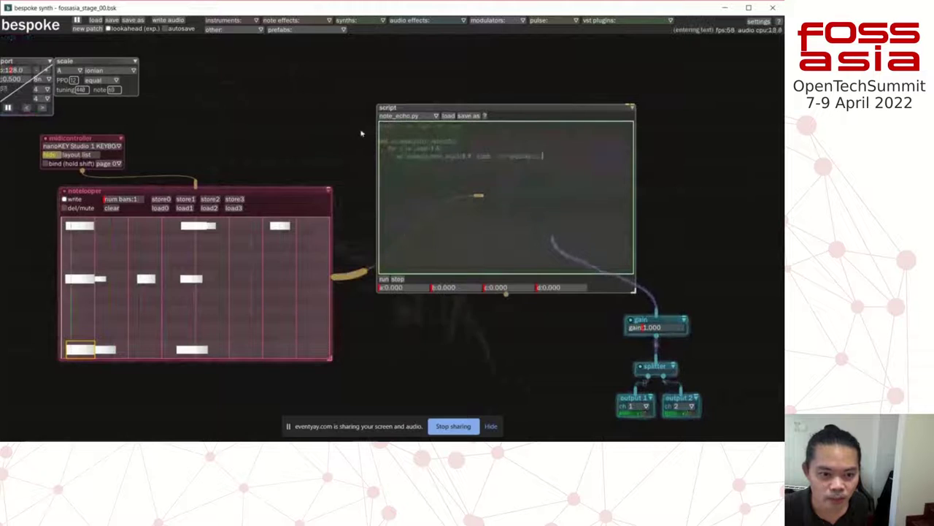
{"action": "key", "text": "ctrl+r"}
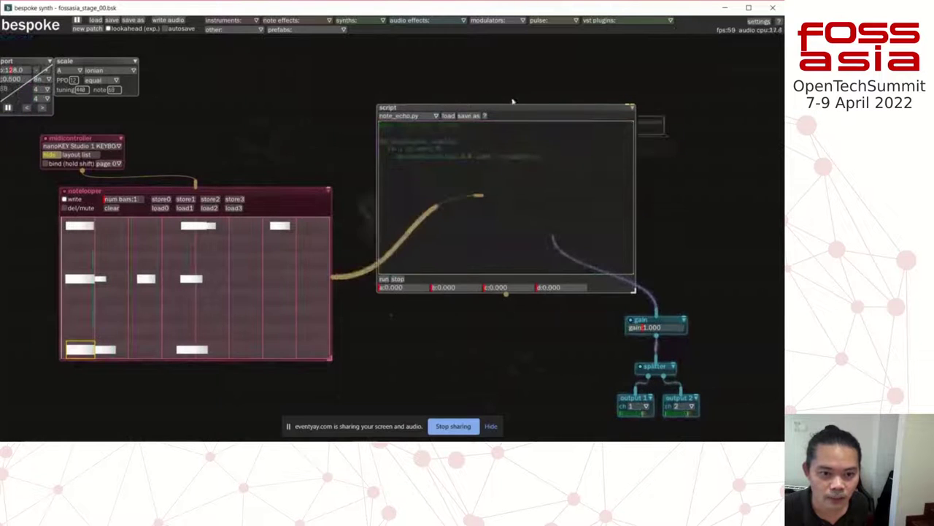
{"action": "left_click_drag", "start_coordinate": [512, 108], "coordinate": [471, 63]}
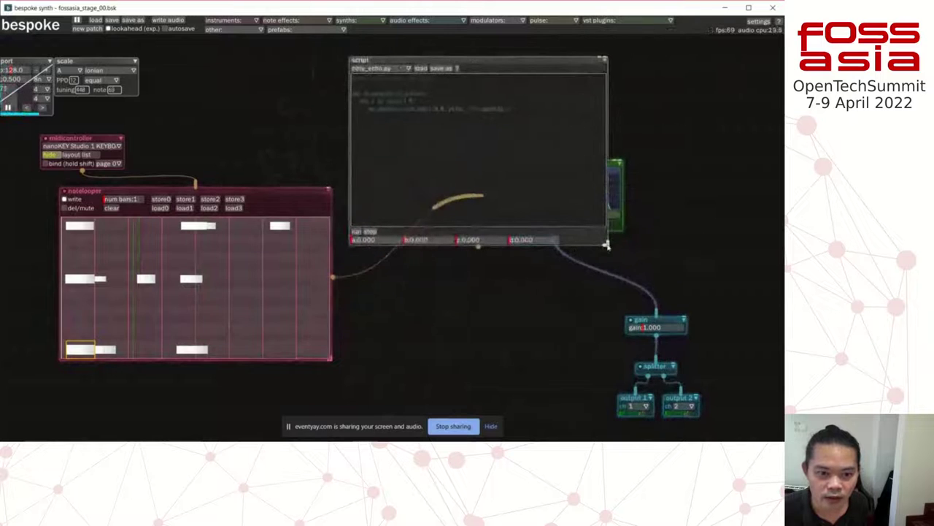
{"action": "left_click_drag", "start_coordinate": [606, 245], "coordinate": [593, 146]}
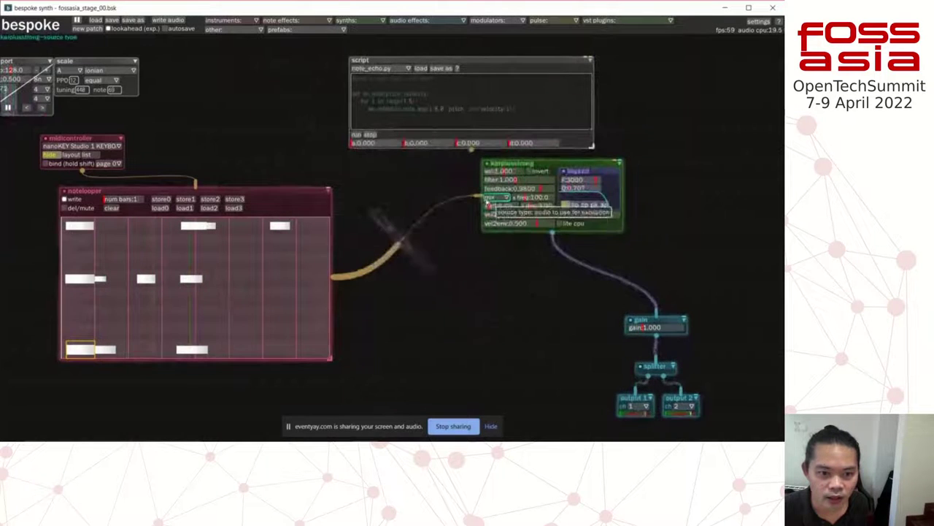
- Route the notelooper through the note_echo script into karplusstrong and add the missing closing parenthesis
{"action": "left_click", "coordinate": [497, 197]}
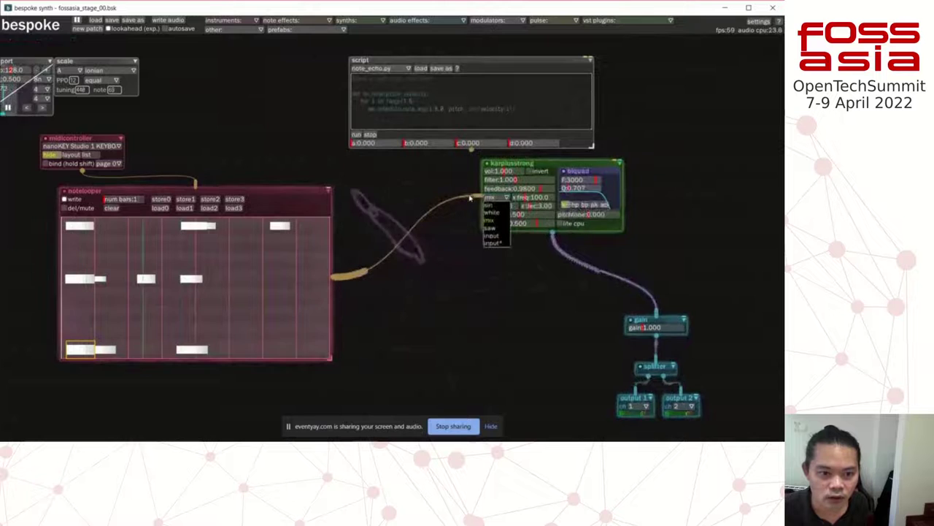
{"action": "left_click", "coordinate": [469, 197]}
{"action": "left_click_drag", "start_coordinate": [470, 197], "coordinate": [380, 110]}
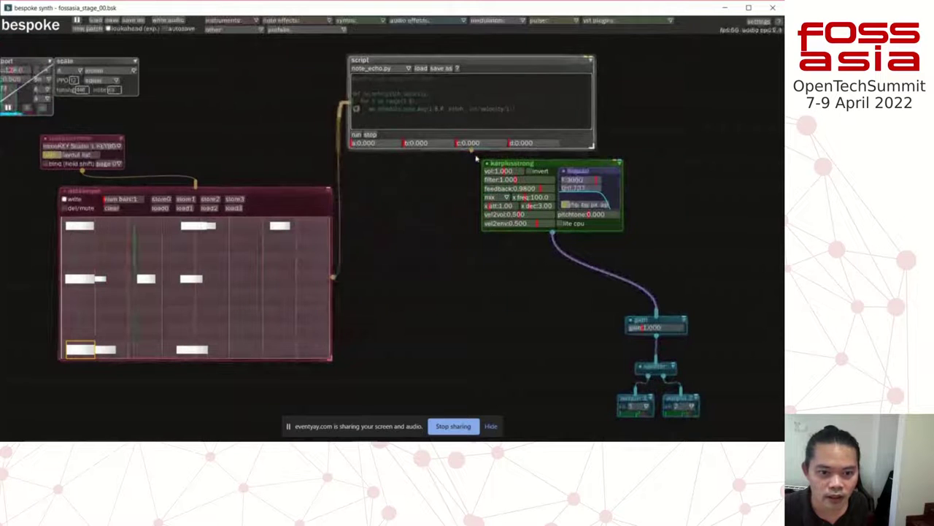
{"action": "left_click_drag", "start_coordinate": [473, 151], "coordinate": [482, 198]}
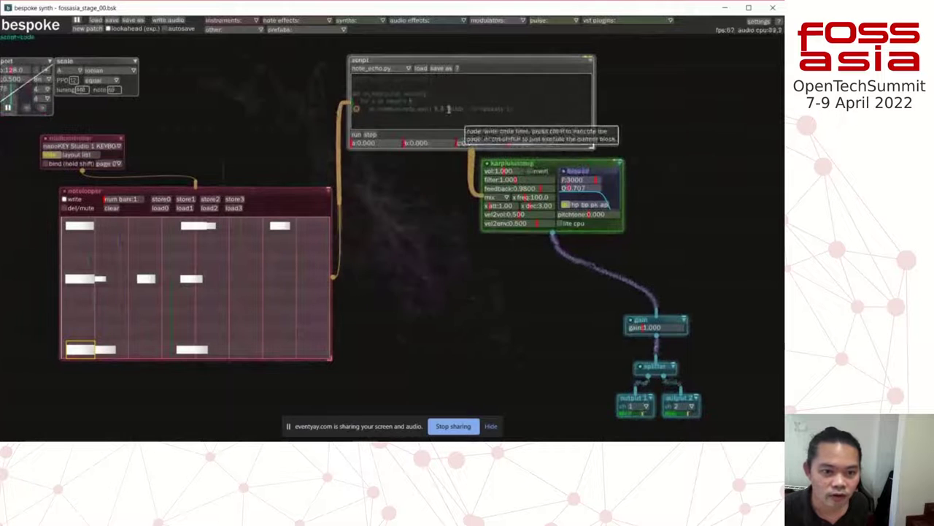
{"action": "left_click", "coordinate": [437, 109]}
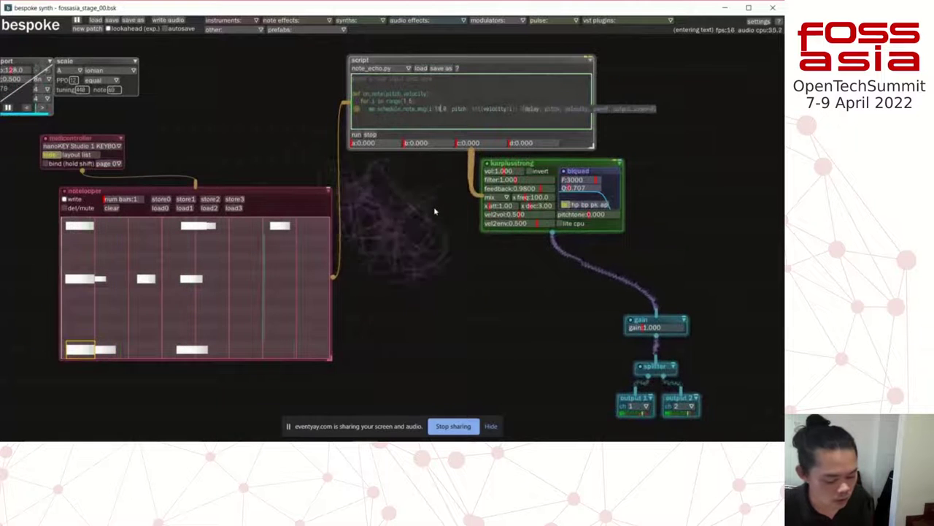
{"action": "type", "text": ")"}
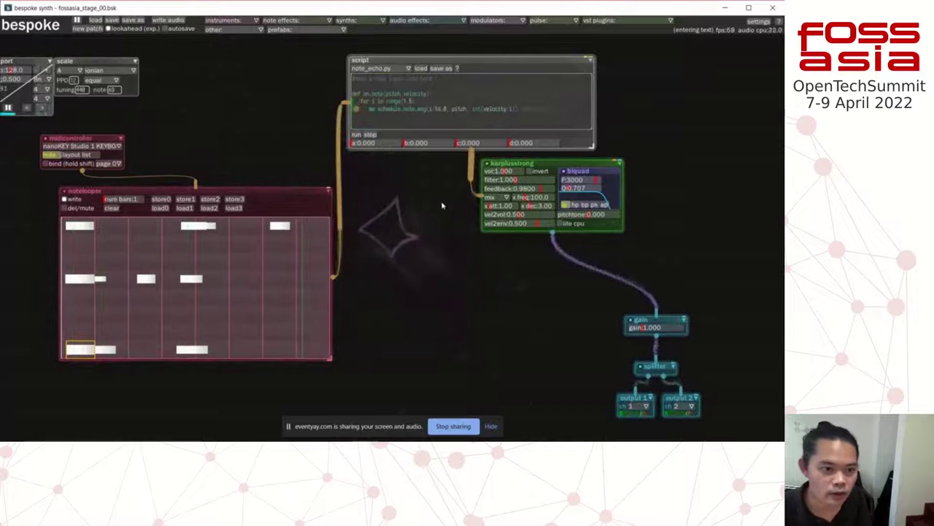
- Open the saved fossasia_stage_02.bsk patch from the savestate folder
{"action": "left_click", "coordinate": [99, 20]}
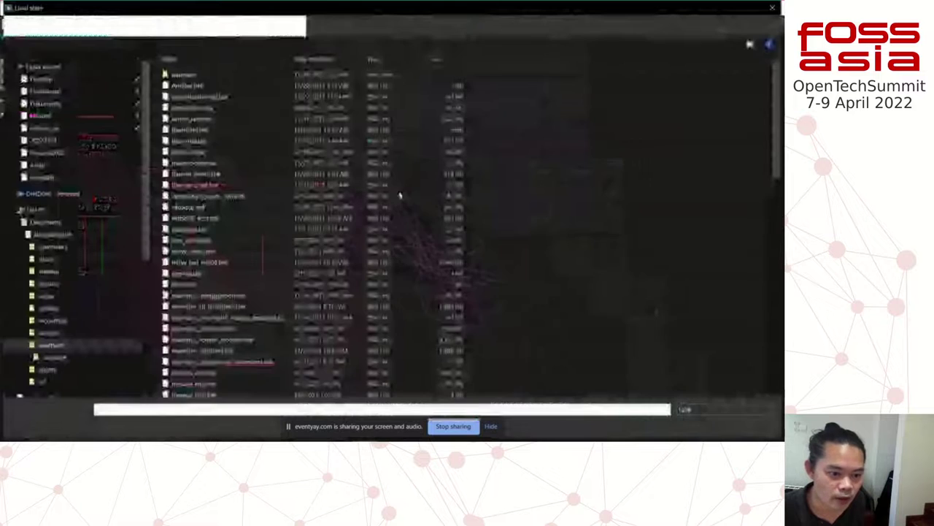
{"action": "scroll", "coordinate": [257, 376], "scroll_direction": "down", "scroll_amount": 2}
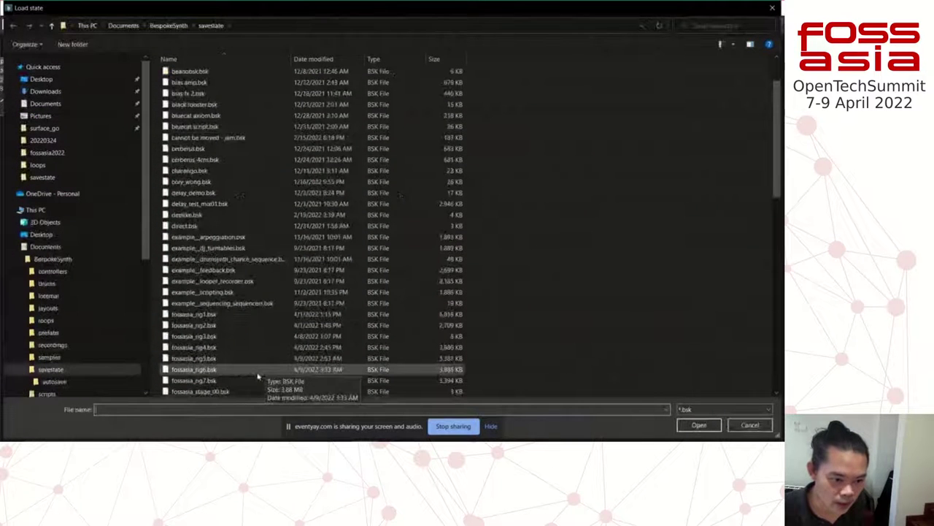
{"action": "scroll", "coordinate": [257, 376], "scroll_direction": "down", "scroll_amount": 3}
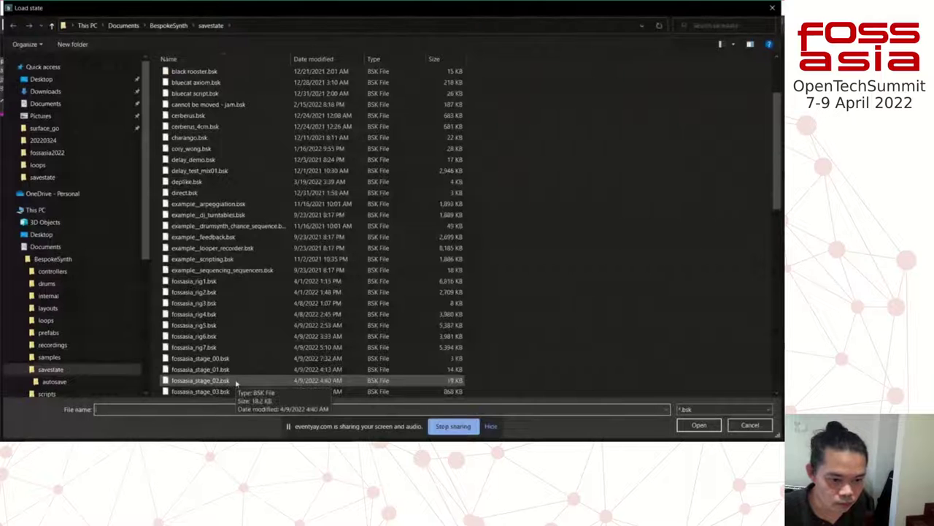
{"action": "left_click", "coordinate": [236, 381]}
{"action": "left_click", "coordinate": [698, 426]}
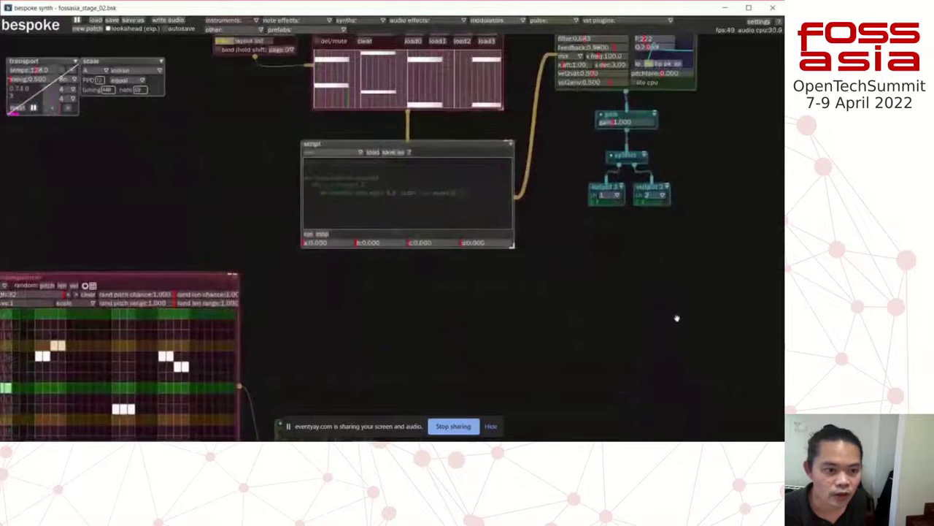
{"action": "left_click_drag", "start_coordinate": [676, 317], "coordinate": [622, 384]}
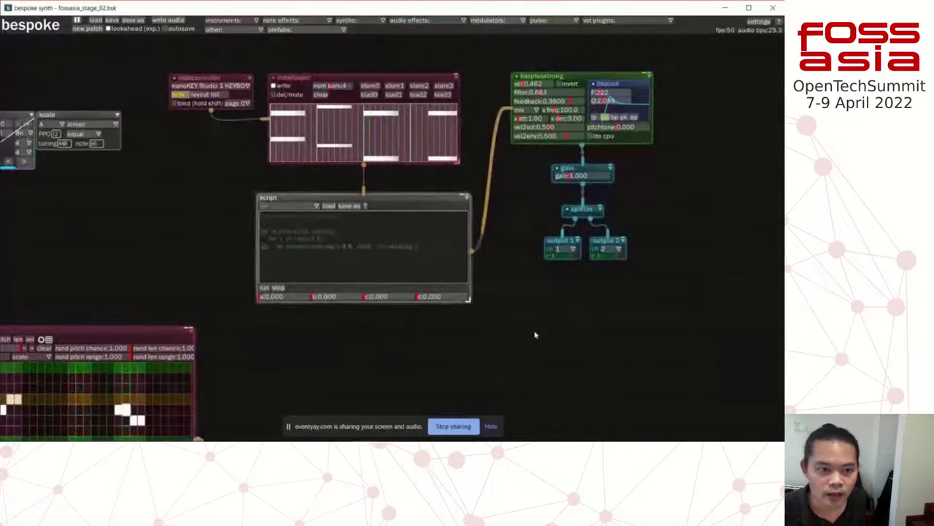
{"action": "left_click_drag", "start_coordinate": [536, 334], "coordinate": [483, 299]}
{"action": "scroll", "coordinate": [497, 225], "scroll_direction": "up", "scroll_amount": 1}
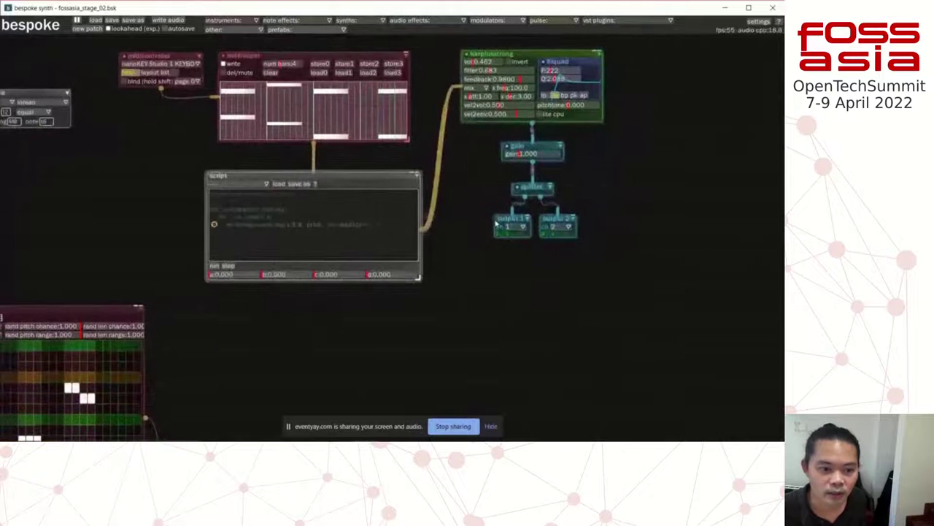
{"action": "left_click_drag", "start_coordinate": [497, 344], "coordinate": [521, 261]}
{"action": "scroll", "coordinate": [482, 284], "scroll_direction": "down", "scroll_amount": 1}
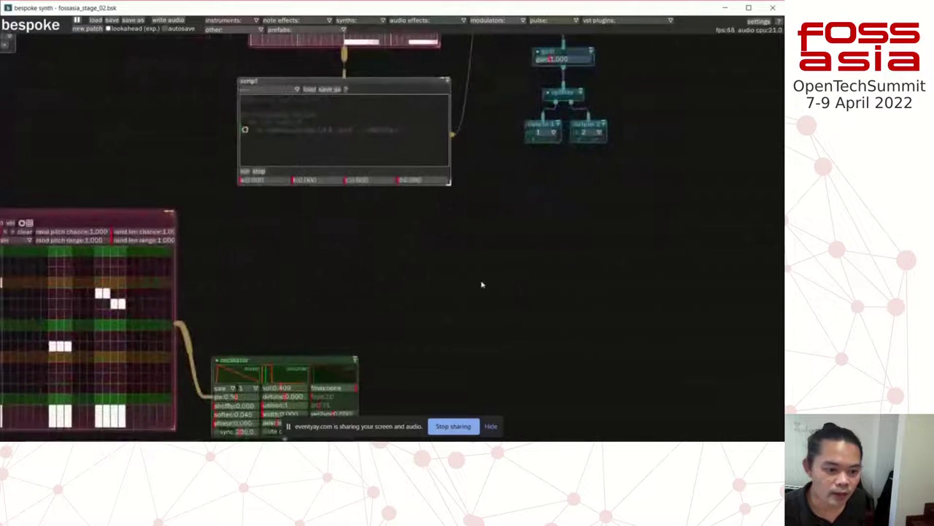
{"action": "left_click_drag", "start_coordinate": [444, 280], "coordinate": [241, 378]}
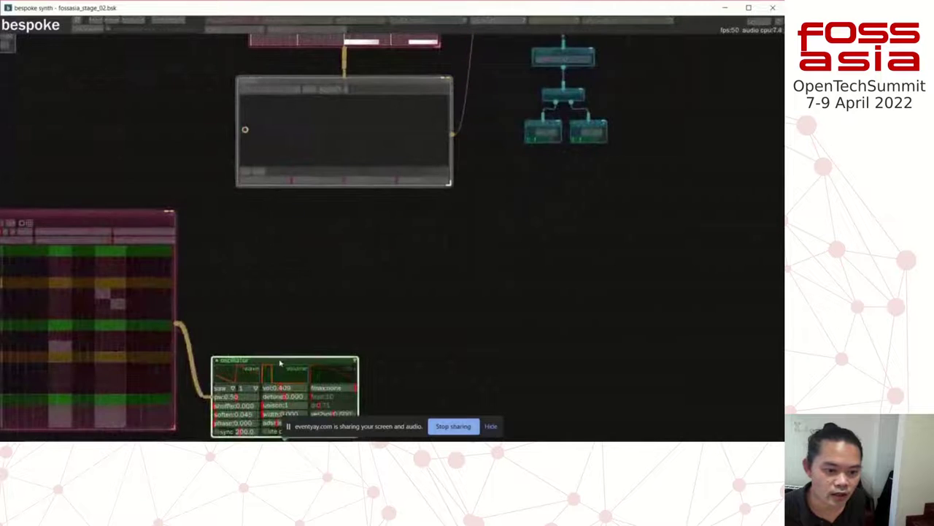
{"action": "left_click_drag", "start_coordinate": [279, 359], "coordinate": [448, 225]}
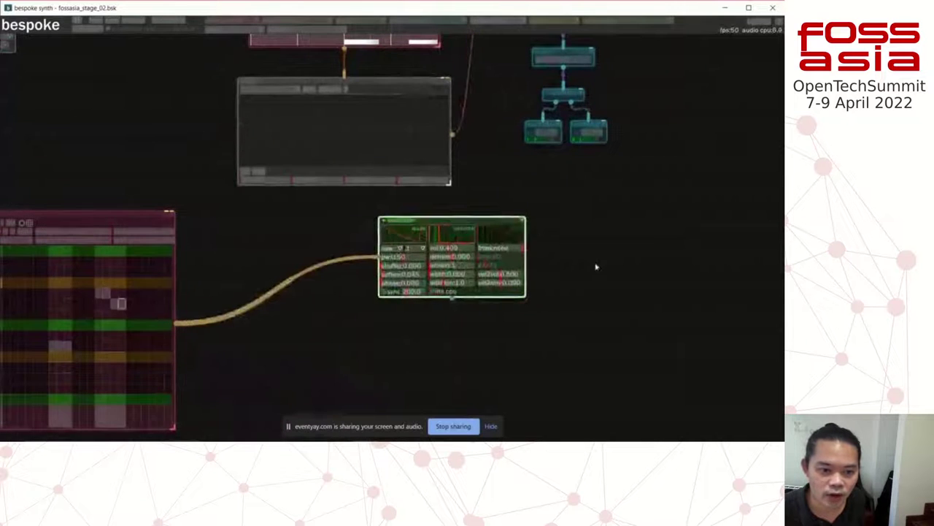
{"action": "left_click_drag", "start_coordinate": [568, 285], "coordinate": [514, 323]}
{"action": "scroll", "coordinate": [514, 322], "scroll_direction": "up", "scroll_amount": 3}
{"action": "scroll", "coordinate": [514, 323], "scroll_direction": "right", "scroll_amount": 3}
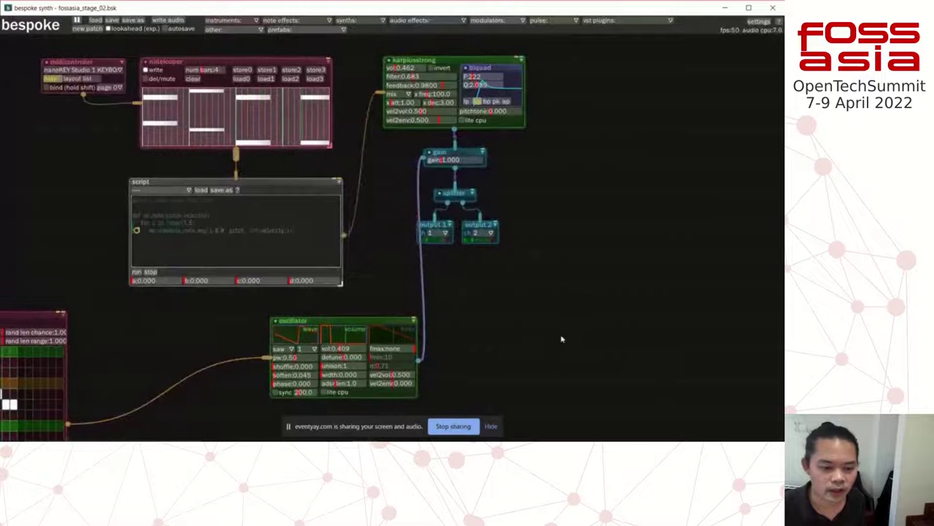
{"action": "mouse_move", "coordinate": [361, 438]}
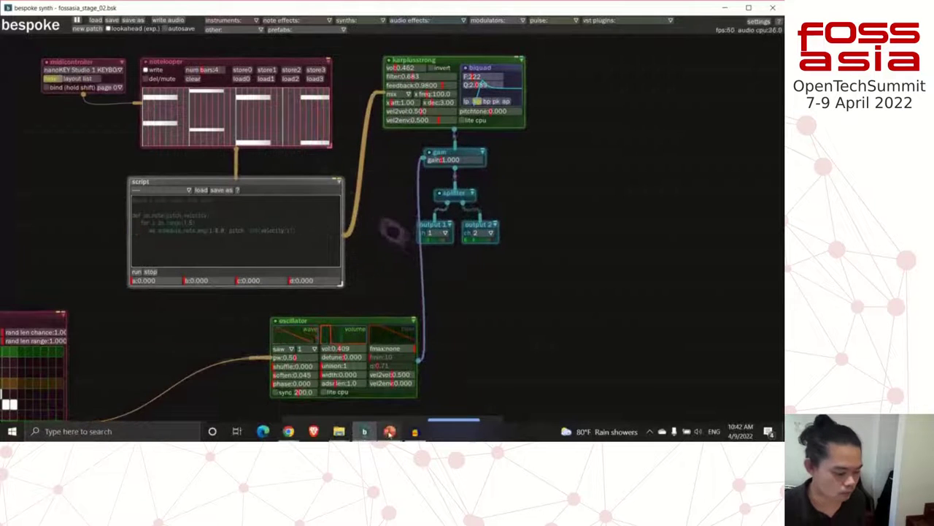
{"action": "mouse_move", "coordinate": [389, 431]}
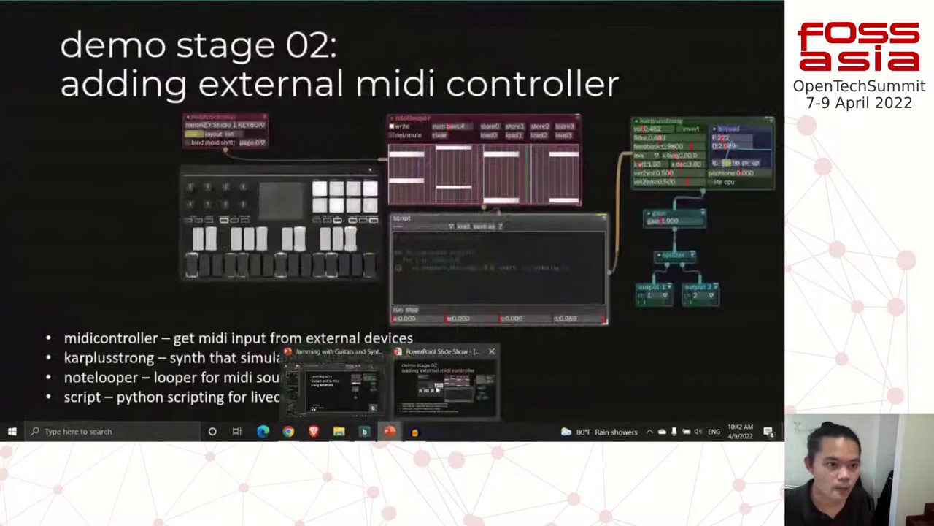
- Resume the PowerPoint slide show and advance to the 'demo stage 03: adding drums' slide
{"action": "left_click", "coordinate": [439, 353]}
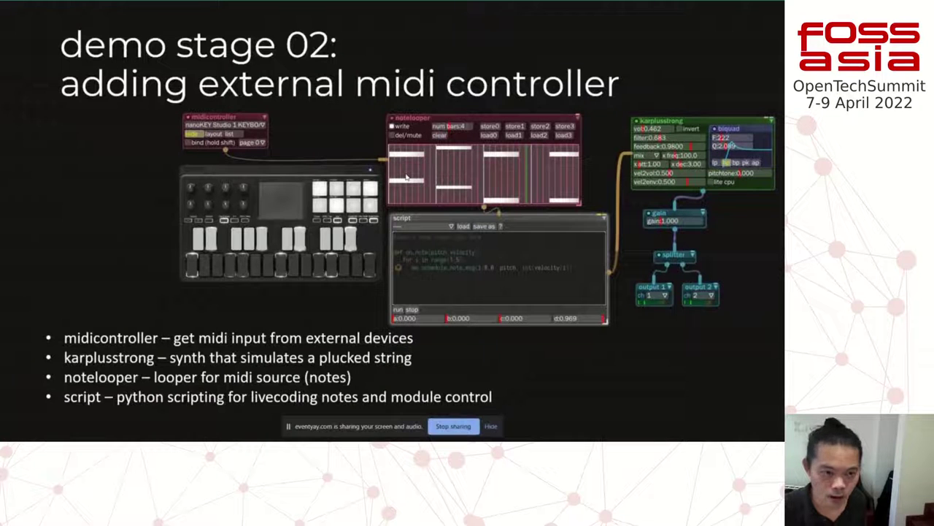
{"action": "key", "text": "Right"}
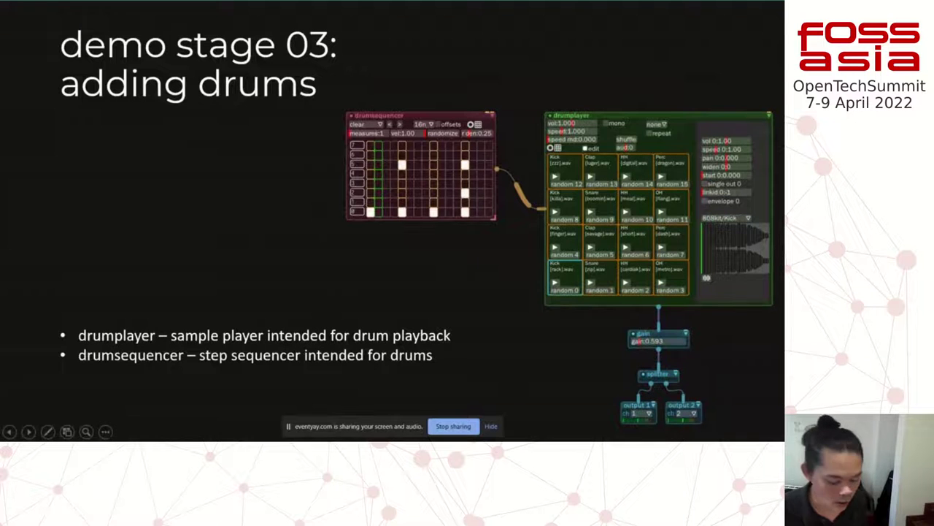
{"action": "key", "text": "super"}
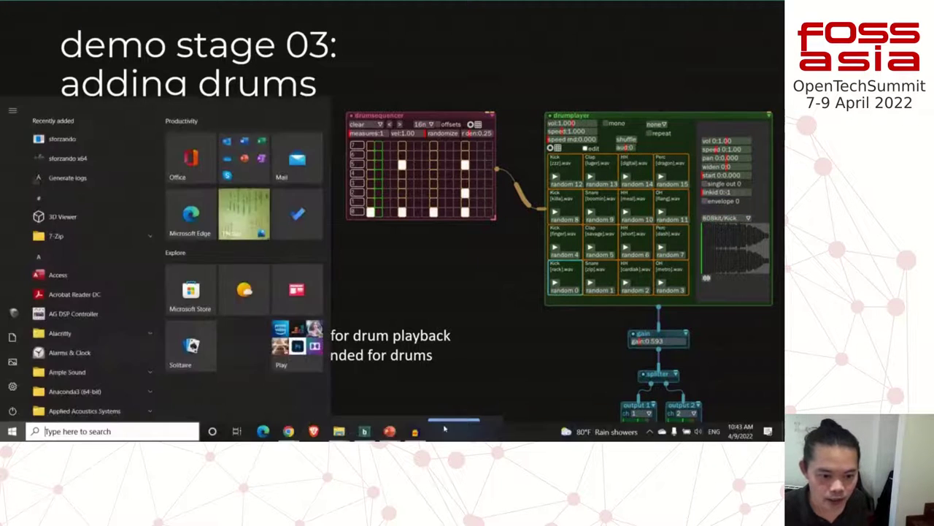
- Back in Bespoke Synth, load the fossasia_rig3.bsk patch from the Load state dialog
{"action": "left_click", "coordinate": [365, 432]}
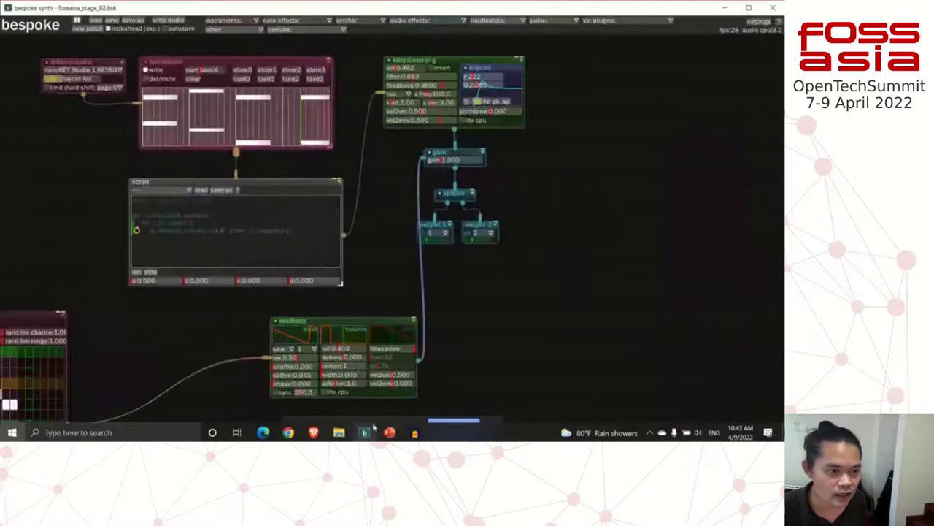
{"action": "left_click", "coordinate": [95, 20]}
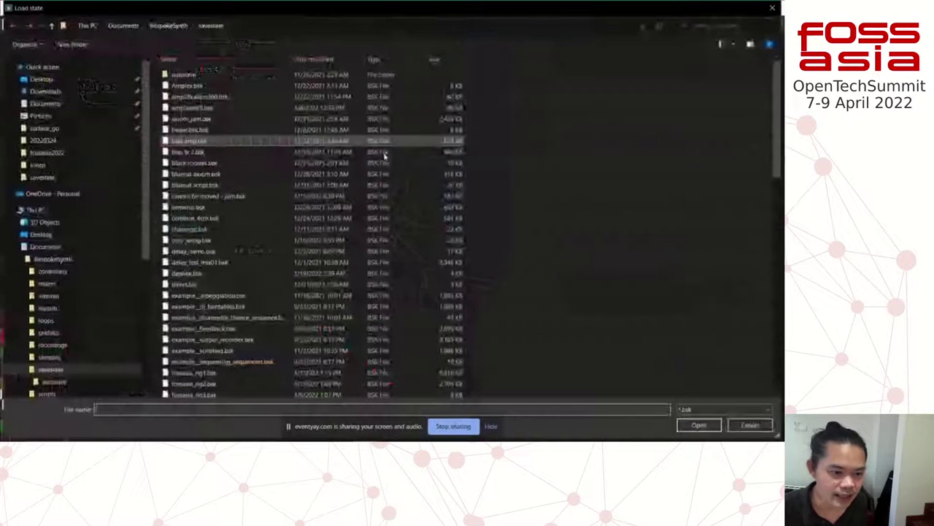
{"action": "scroll", "coordinate": [254, 375], "scroll_direction": "down", "scroll_amount": 1}
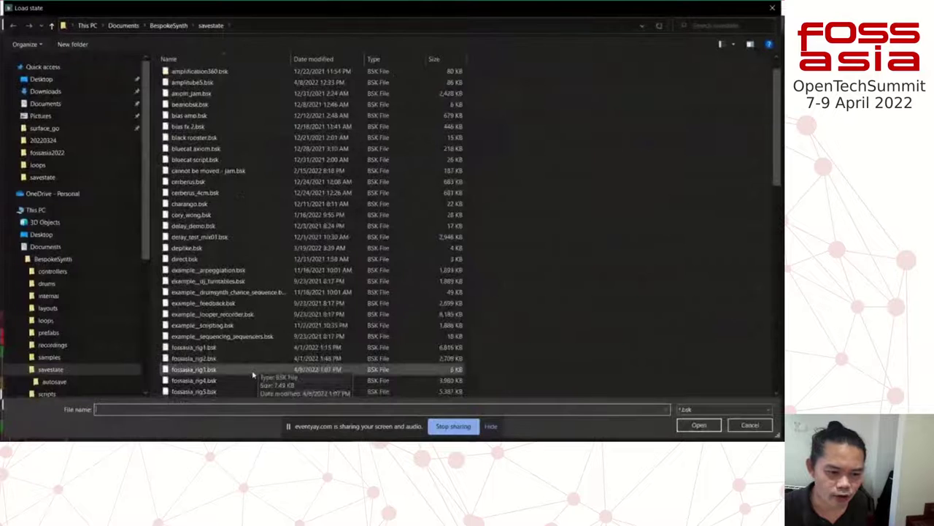
{"action": "left_click", "coordinate": [253, 376]}
{"action": "left_click", "coordinate": [699, 426]}
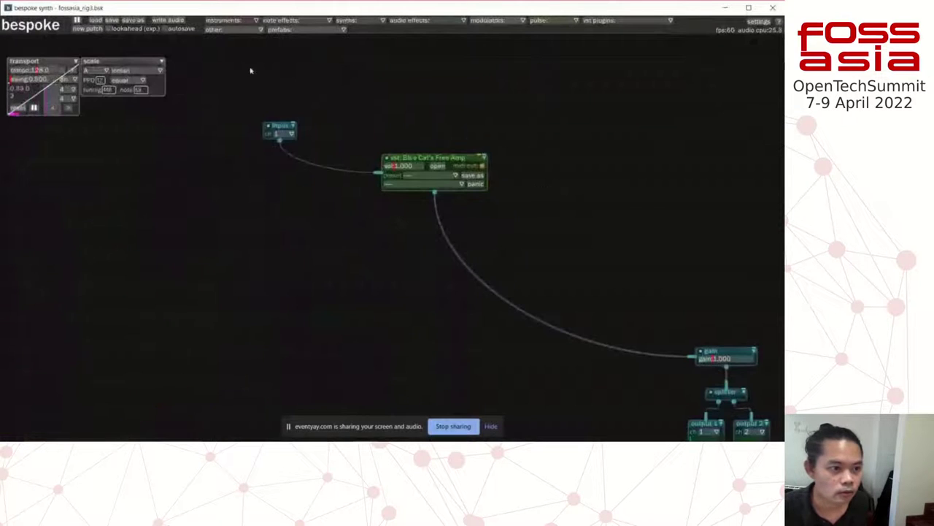
- Reopen the load dialog, cancel it once, then load fossasia_stage_03.bsk instead
{"action": "left_click", "coordinate": [93, 19]}
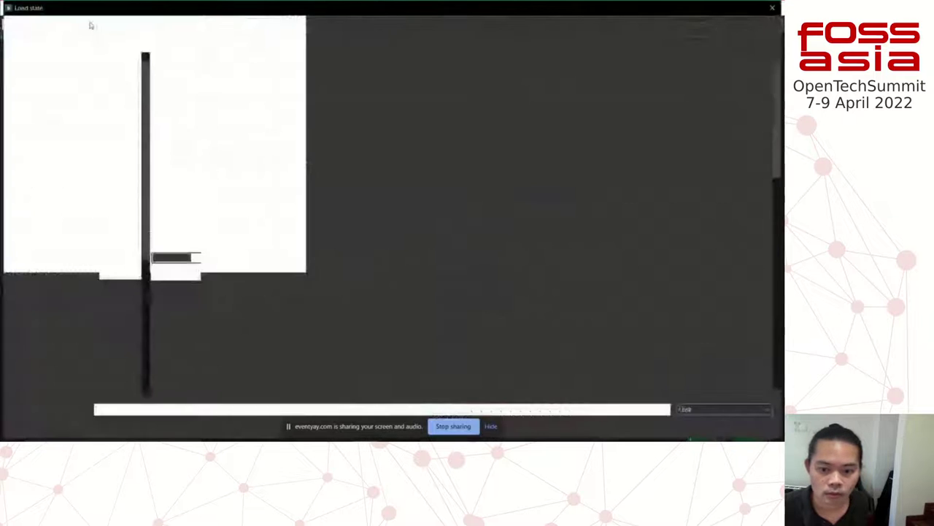
{"action": "key", "text": "Escape"}
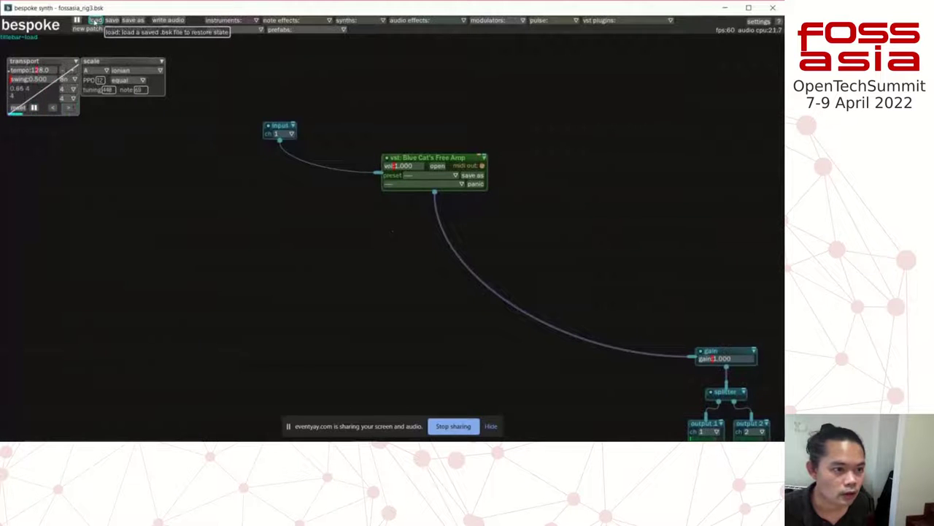
{"action": "left_click", "coordinate": [94, 20]}
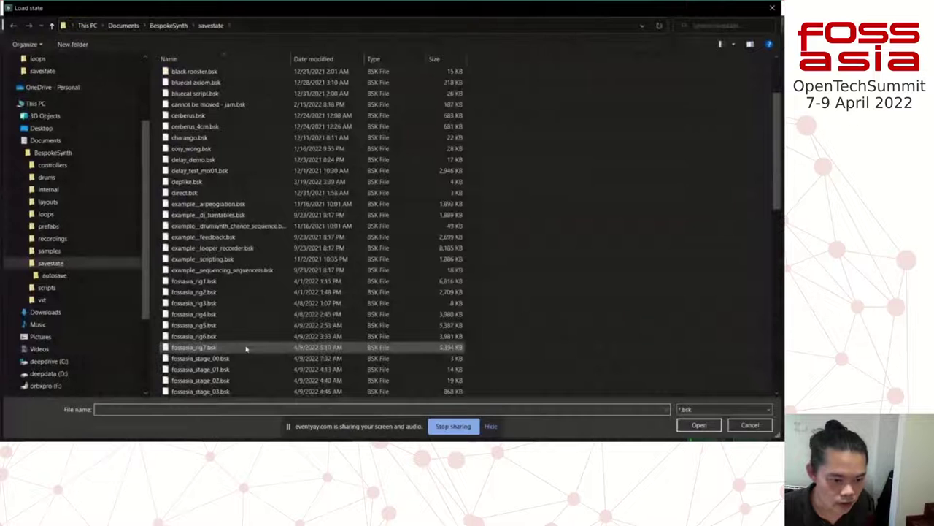
{"action": "left_click", "coordinate": [246, 392]}
{"action": "left_click", "coordinate": [698, 424]}
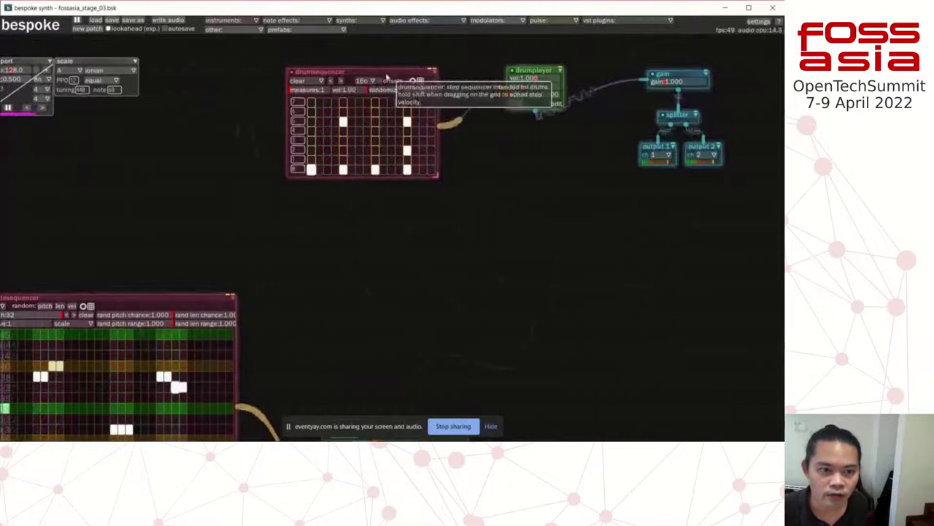
- Shift the drumsequencer and drumplayer left and expand the drumplayer's sample grid
{"action": "left_click_drag", "start_coordinate": [378, 73], "coordinate": [316, 73]}
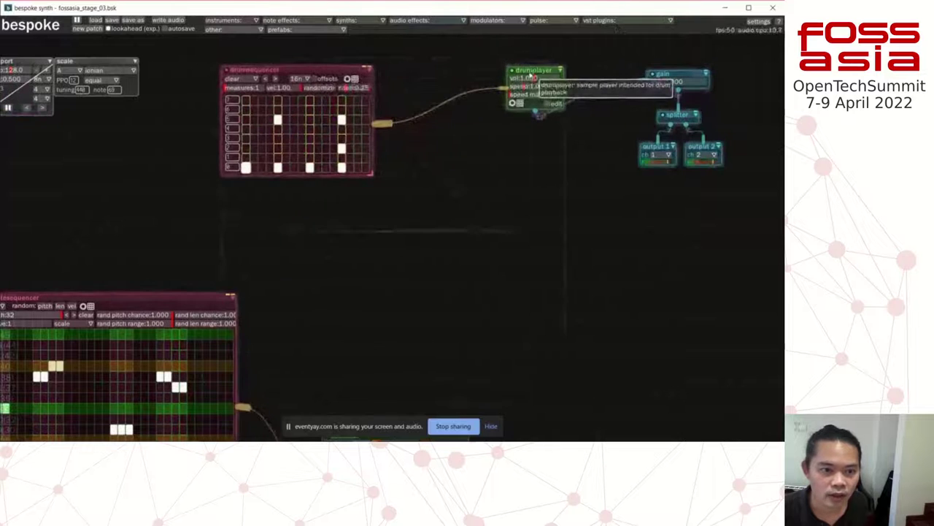
{"action": "left_click_drag", "start_coordinate": [537, 71], "coordinate": [466, 74]}
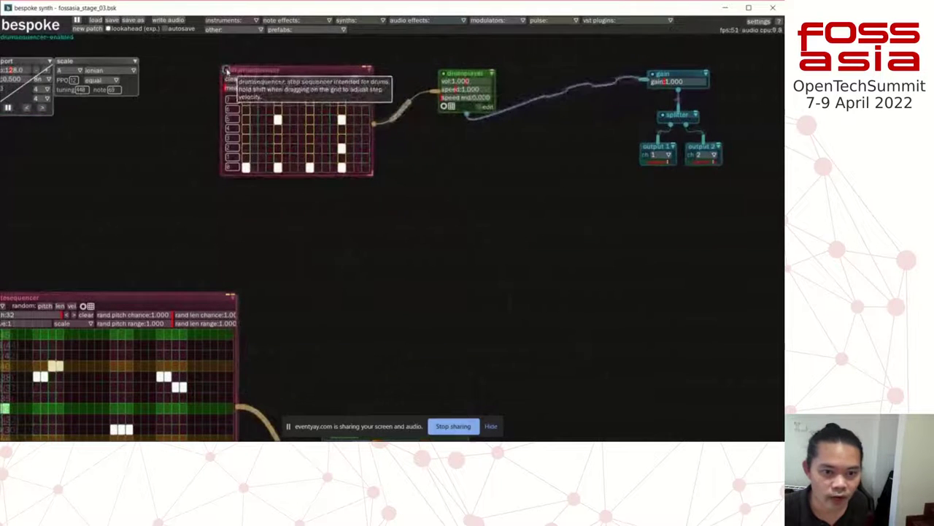
{"action": "left_click", "coordinate": [482, 108]}
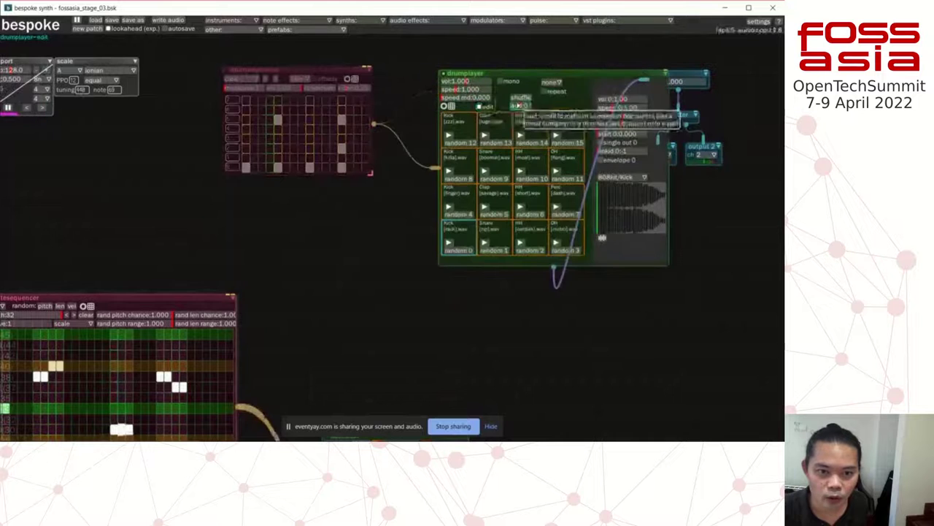
{"action": "left_click_drag", "start_coordinate": [581, 76], "coordinate": [535, 76]}
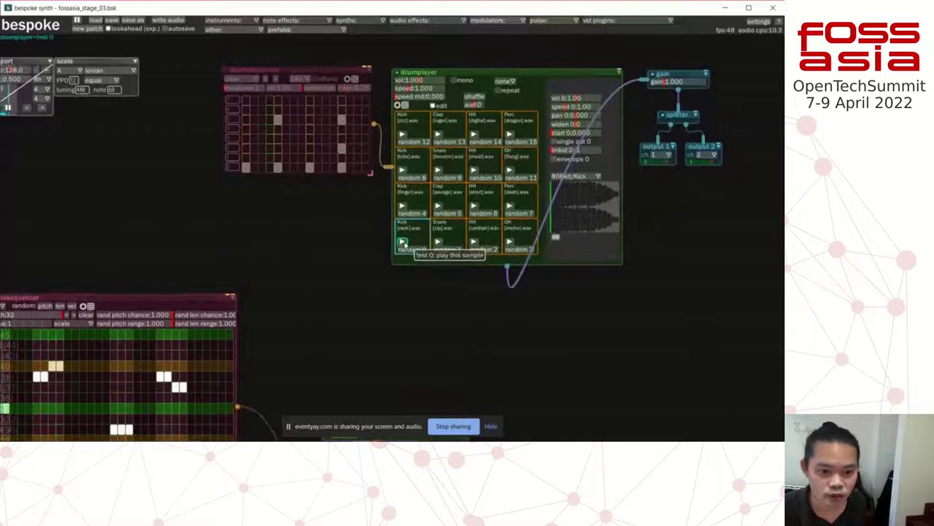
- Audition the drumplayer's random 0 kick, random 1 snare and random 2 hi-hat samples
{"action": "left_click", "coordinate": [402, 244]}
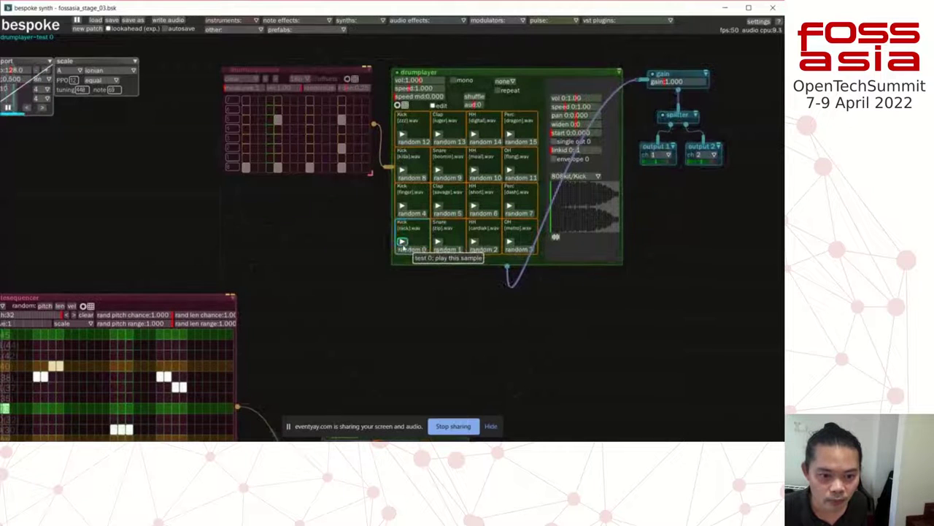
{"action": "left_click", "coordinate": [438, 243]}
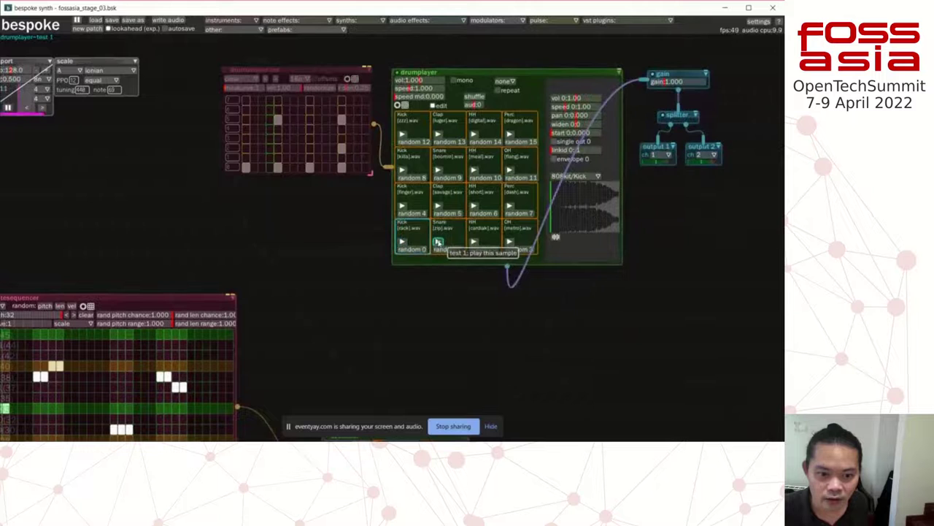
{"action": "left_click", "coordinate": [473, 242]}
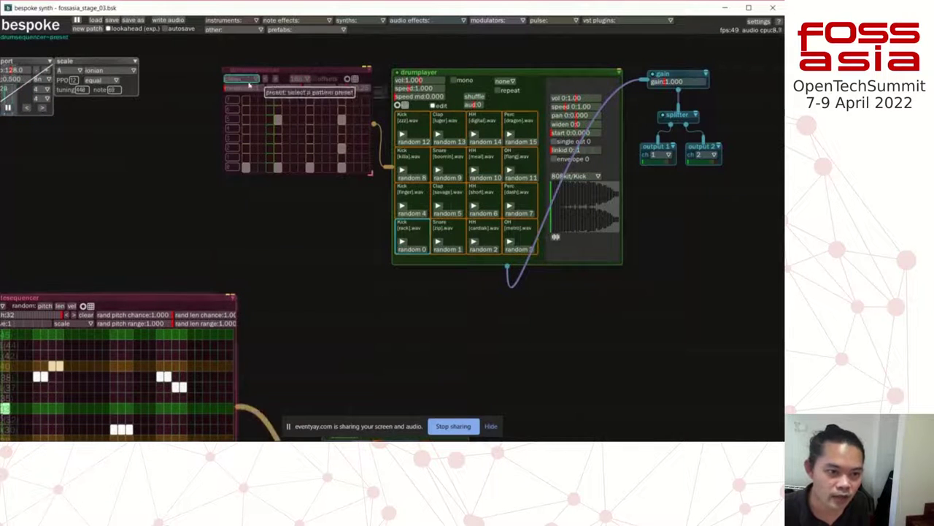
- Enable the drumsequencer so its pattern plays, and zoom out on the patch
{"action": "left_click", "coordinate": [227, 70]}
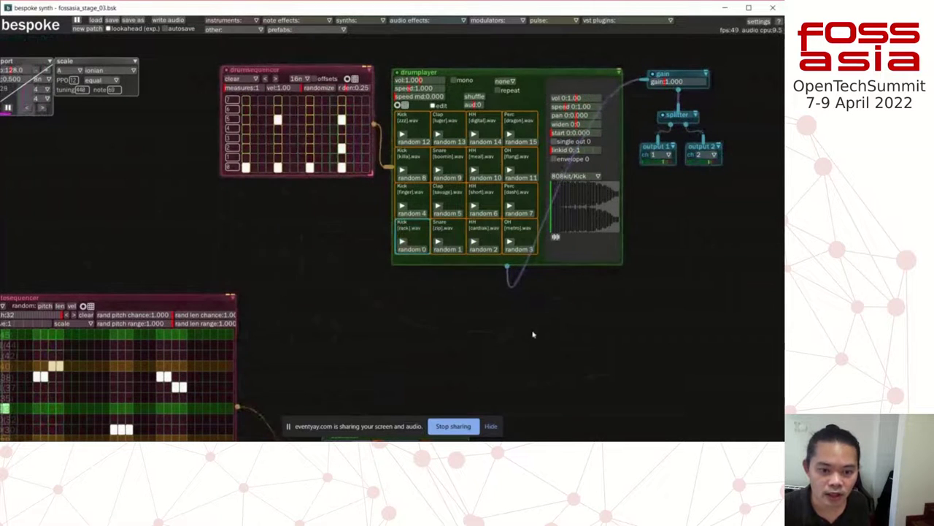
{"action": "scroll", "coordinate": [532, 333], "scroll_direction": "down", "scroll_amount": 2}
{"action": "scroll", "coordinate": [555, 336], "scroll_direction": "down", "scroll_amount": 2}
{"action": "scroll", "coordinate": [579, 340], "scroll_direction": "down", "scroll_amount": 5}
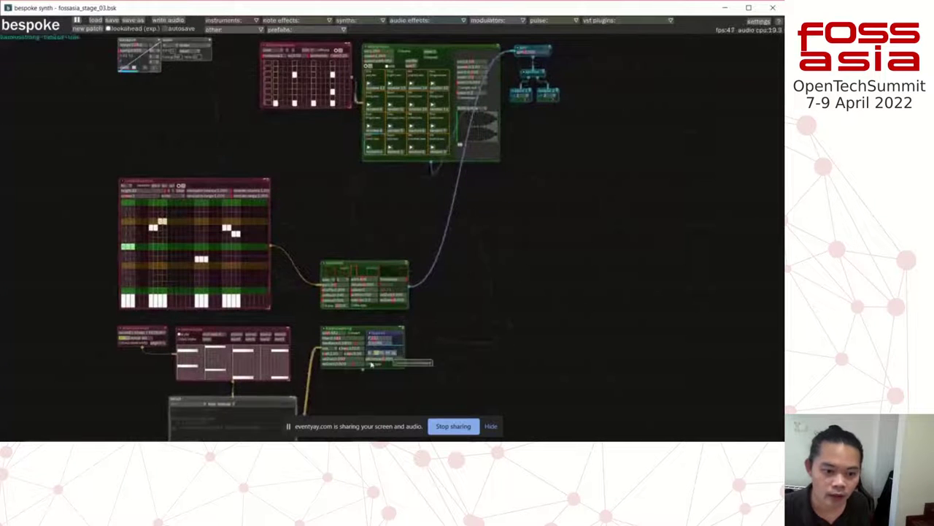
- Run a cable from the Karplus-Strong output into the gain module
{"action": "left_click_drag", "start_coordinate": [365, 376], "coordinate": [531, 52]}
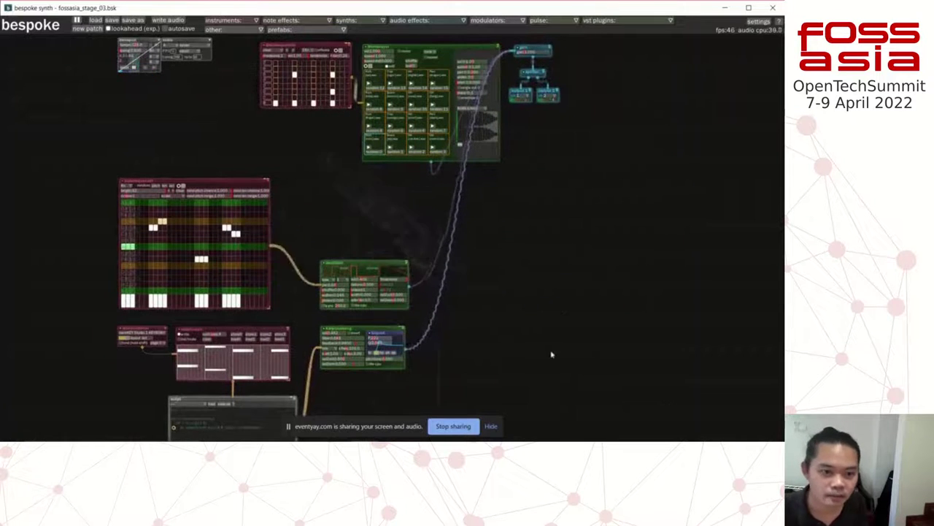
{"action": "mouse_move", "coordinate": [379, 438]}
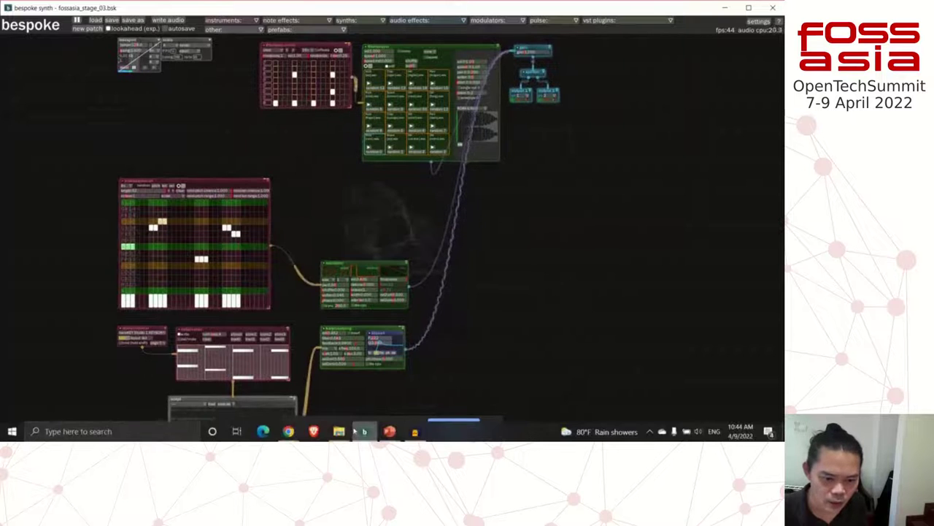
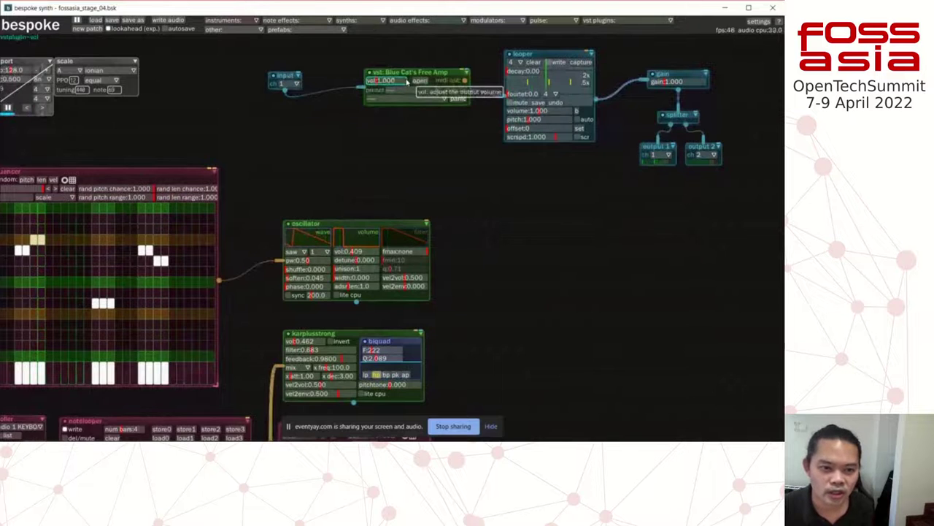
- Show the Blue Cat's Free Amp editor and browse Factory Presets, keeping Classic Drive - Crunchier
{"action": "left_click", "coordinate": [424, 81]}
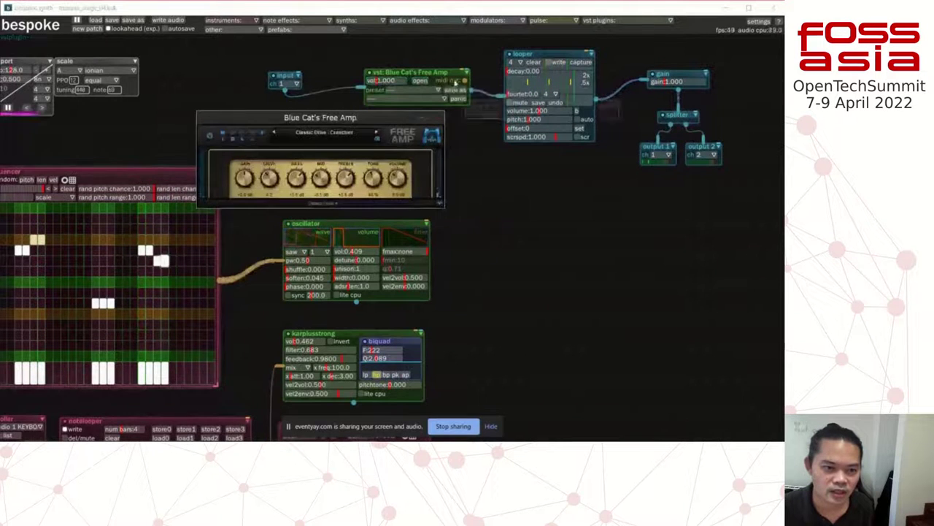
{"action": "left_click_drag", "start_coordinate": [343, 117], "coordinate": [387, 123]}
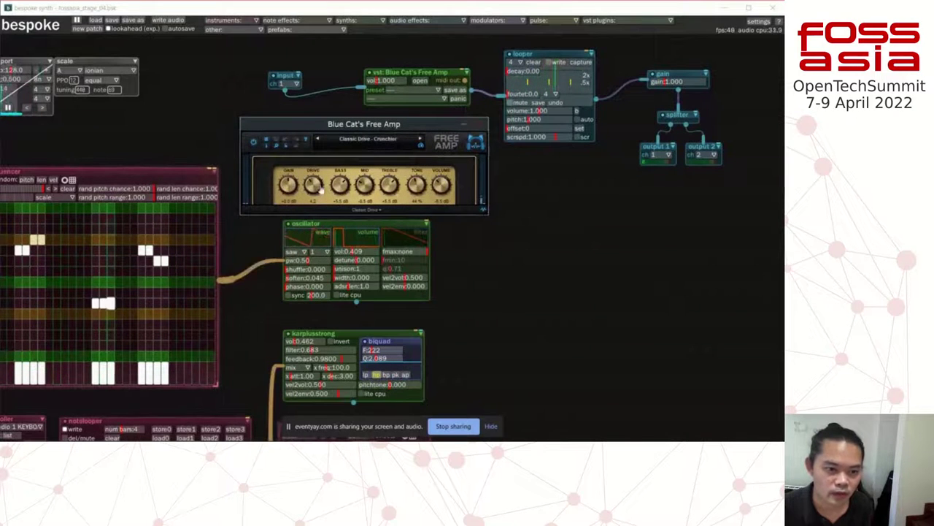
{"action": "left_click", "coordinate": [389, 145]}
{"action": "mouse_move", "coordinate": [438, 151]}
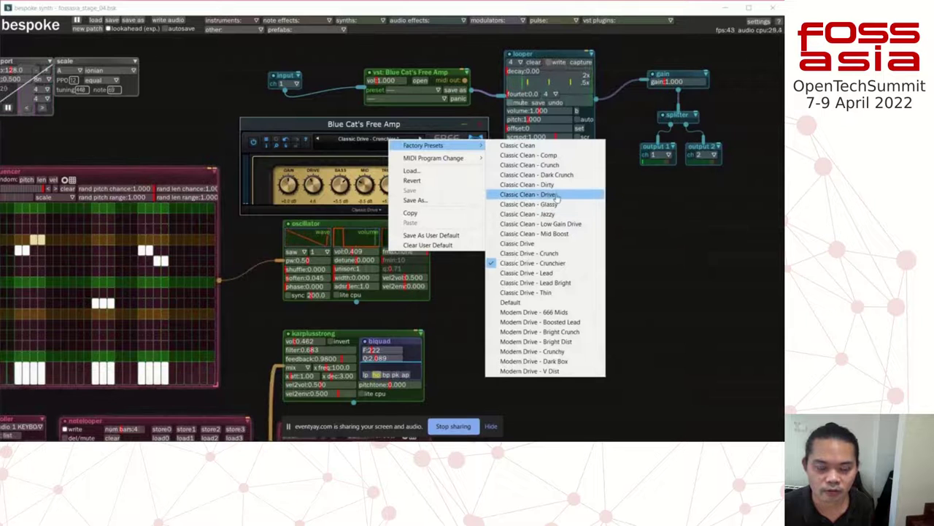
{"action": "left_click", "coordinate": [611, 191]}
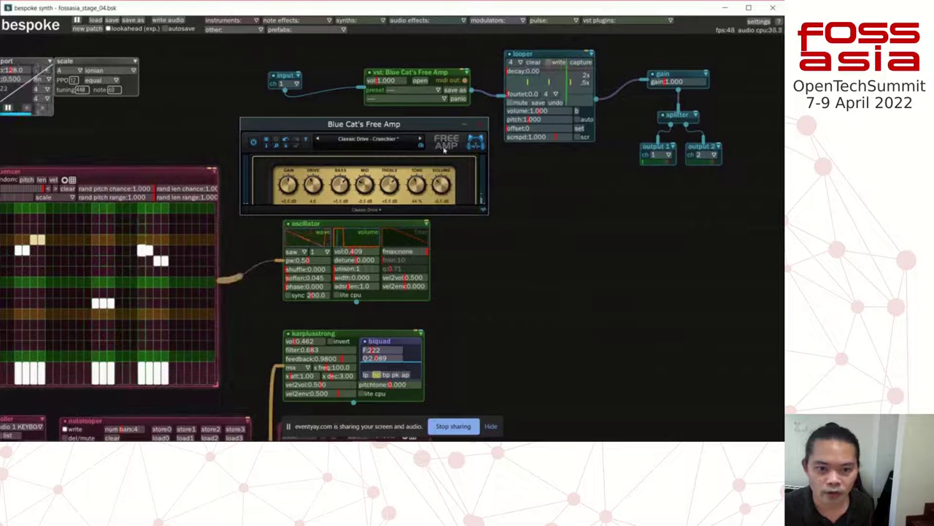
- Move the drumplayer up beside the amp and cable its output into the gain module
{"action": "scroll", "coordinate": [530, 344], "scroll_direction": "down", "scroll_amount": 2}
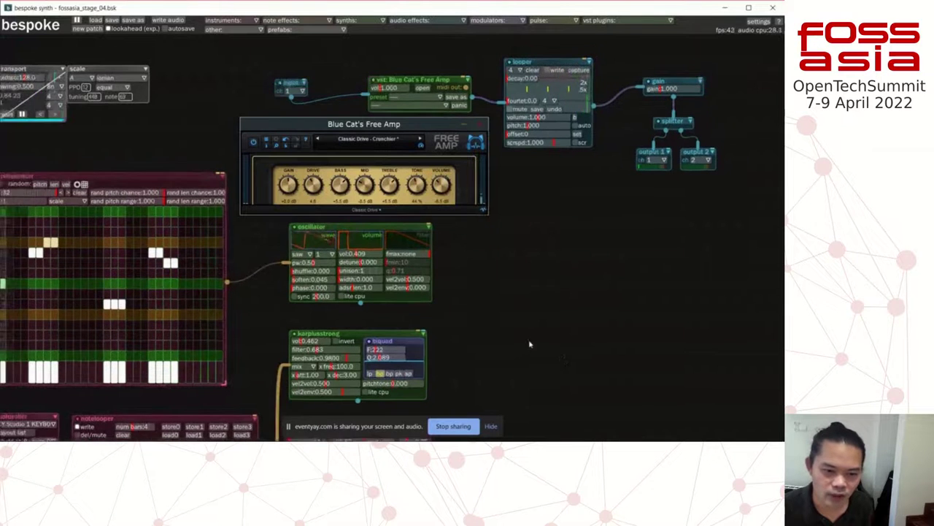
{"action": "left_click_drag", "start_coordinate": [534, 342], "coordinate": [506, 241]}
{"action": "left_click_drag", "start_coordinate": [465, 353], "coordinate": [530, 125]}
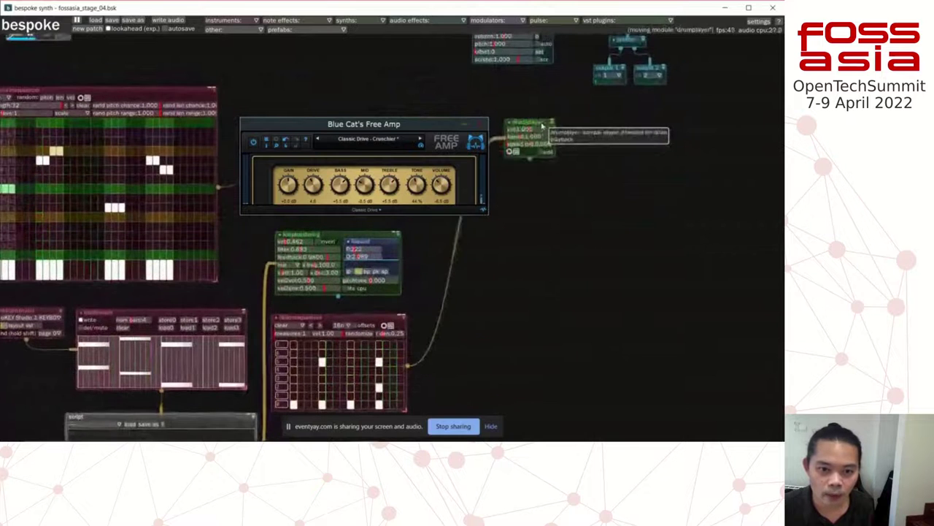
{"action": "scroll", "coordinate": [573, 241], "scroll_direction": "up", "scroll_amount": 3}
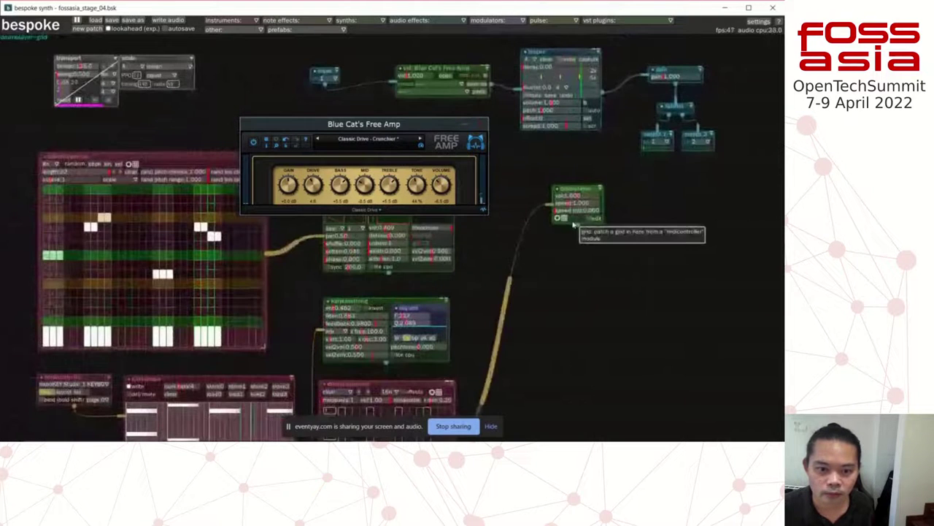
{"action": "left_click_drag", "start_coordinate": [574, 225], "coordinate": [670, 82]}
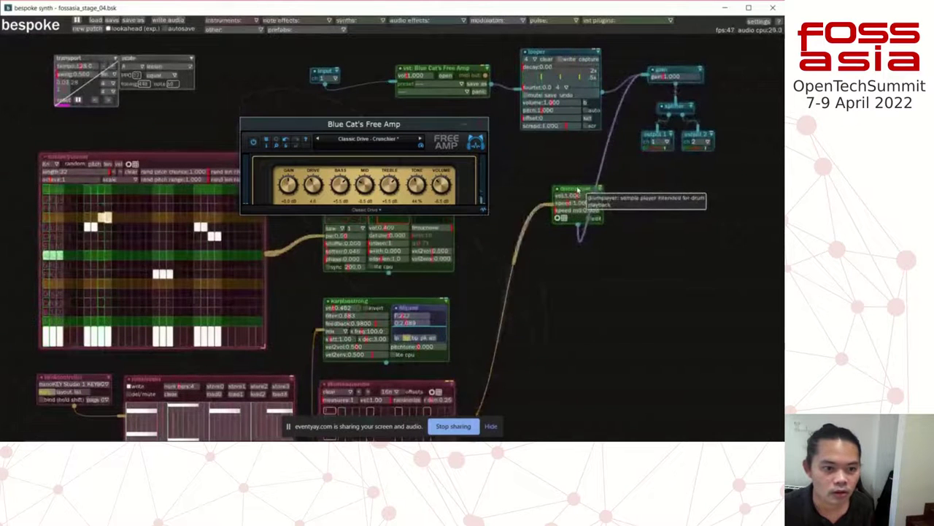
{"action": "left_click_drag", "start_coordinate": [377, 127], "coordinate": [395, 137]}
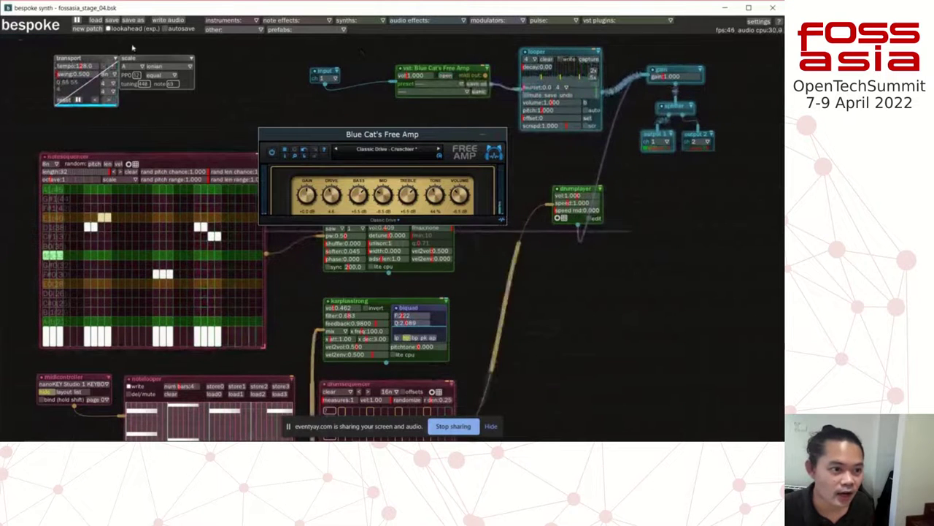
- Load fossasia_stage_04.bsk from the savestate folder
{"action": "left_click", "coordinate": [96, 20]}
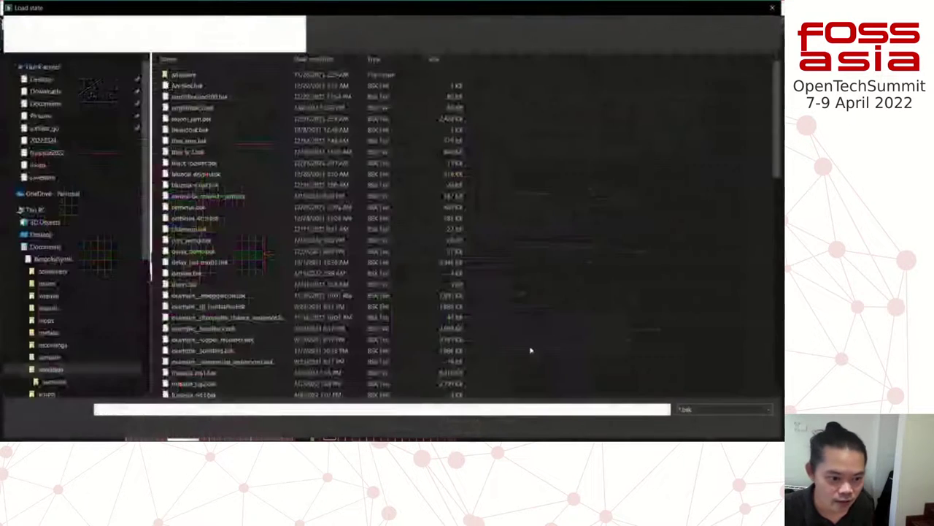
{"action": "scroll", "coordinate": [531, 351], "scroll_direction": "down", "scroll_amount": 3}
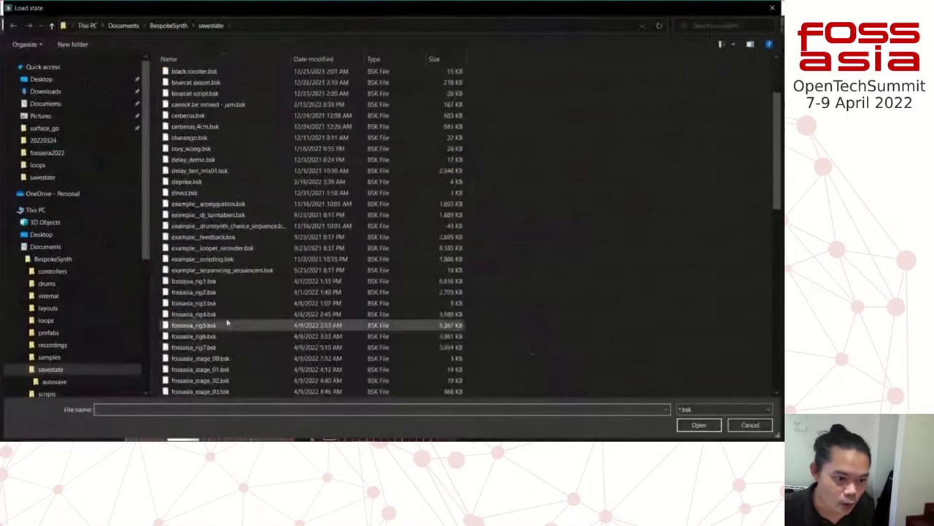
{"action": "scroll", "coordinate": [235, 376], "scroll_direction": "down", "scroll_amount": 1}
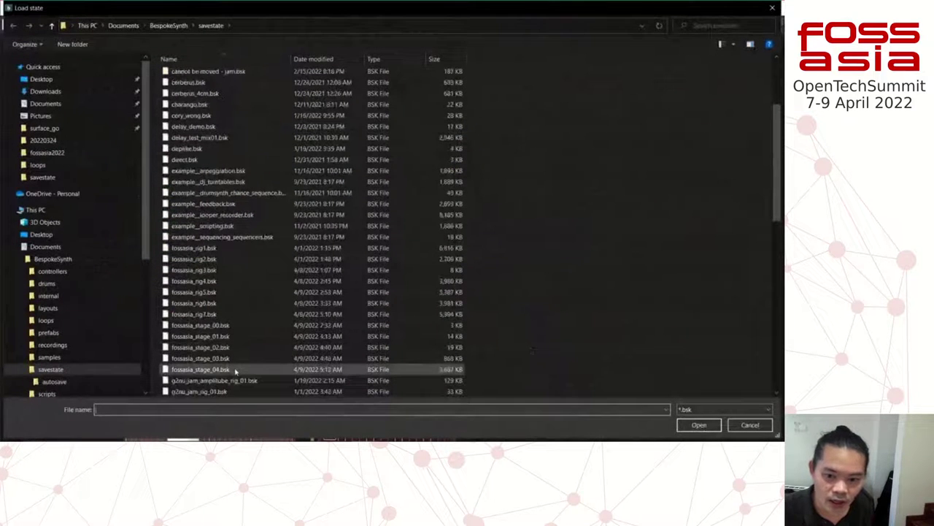
{"action": "left_click", "coordinate": [234, 369]}
{"action": "left_click", "coordinate": [699, 424]}
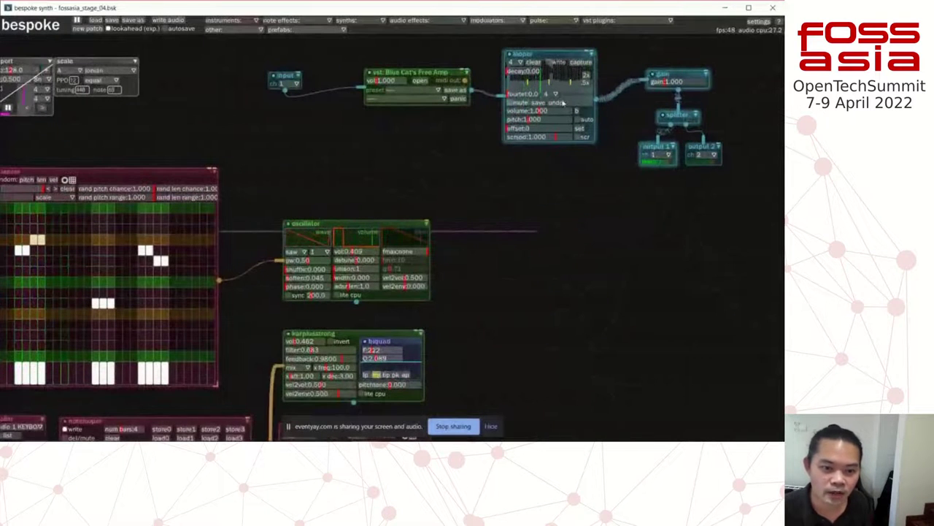
- Cable the oscillator and karplusstrong voice outputs into the looper
{"action": "scroll", "coordinate": [535, 309], "scroll_direction": "down", "scroll_amount": 4}
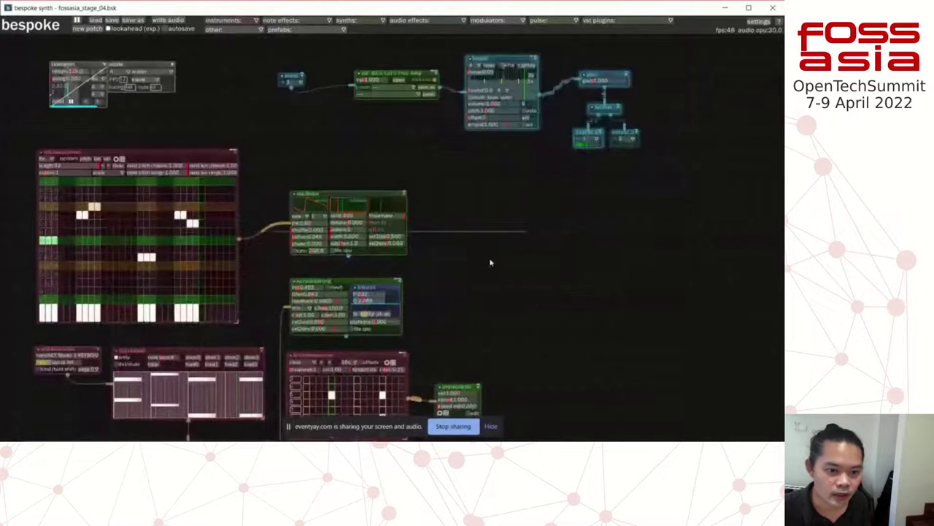
{"action": "left_click_drag", "start_coordinate": [348, 256], "coordinate": [503, 109]}
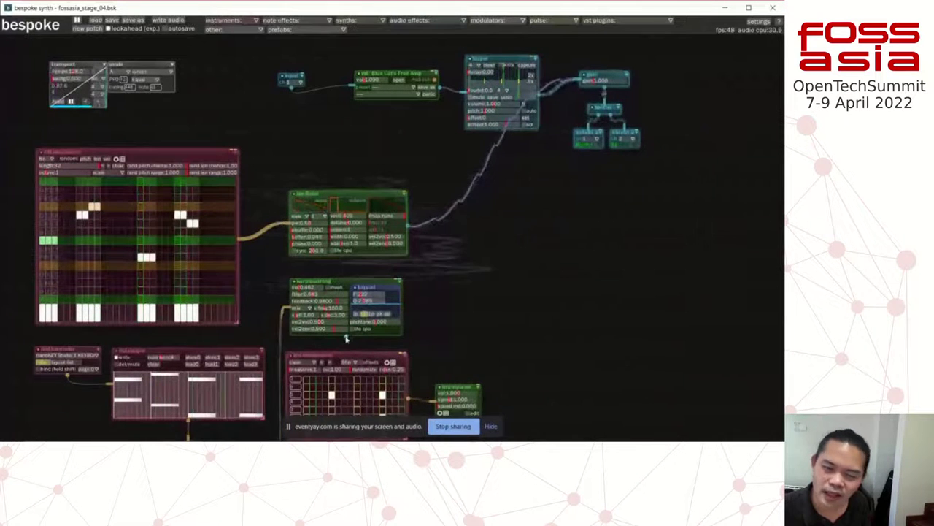
{"action": "left_click_drag", "start_coordinate": [349, 338], "coordinate": [504, 110]}
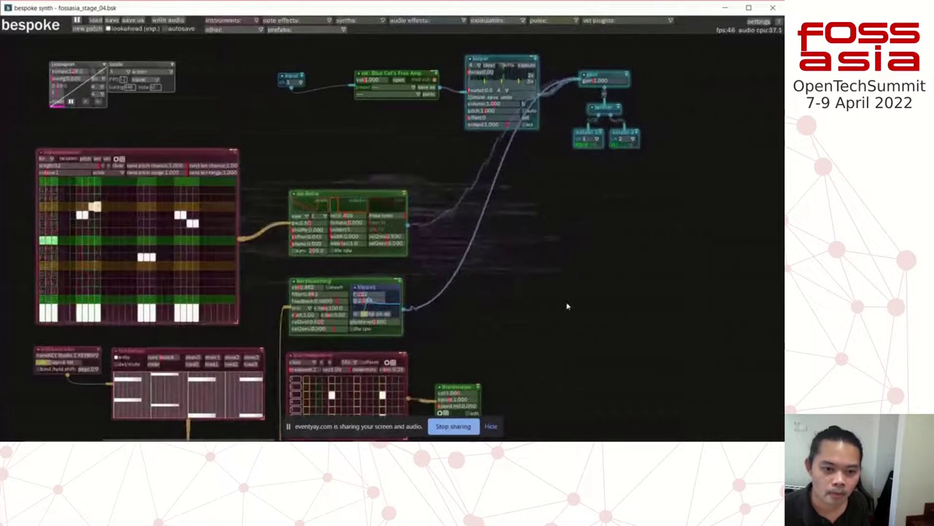
- Move the drumplayer up into the middle of the patch
{"action": "scroll", "coordinate": [573, 301], "scroll_direction": "down", "scroll_amount": 1}
{"action": "scroll", "coordinate": [568, 310], "scroll_direction": "down", "scroll_amount": 2}
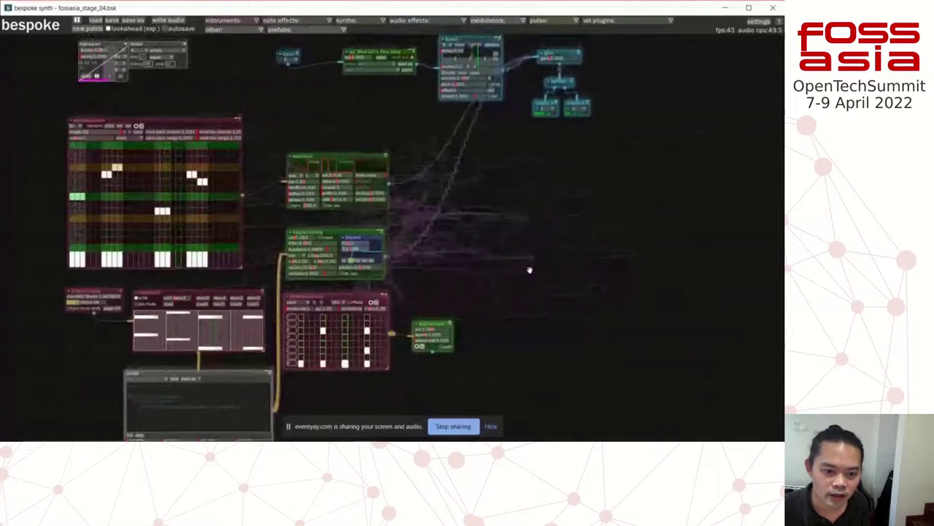
{"action": "left_click_drag", "start_coordinate": [434, 330], "coordinate": [544, 66]}
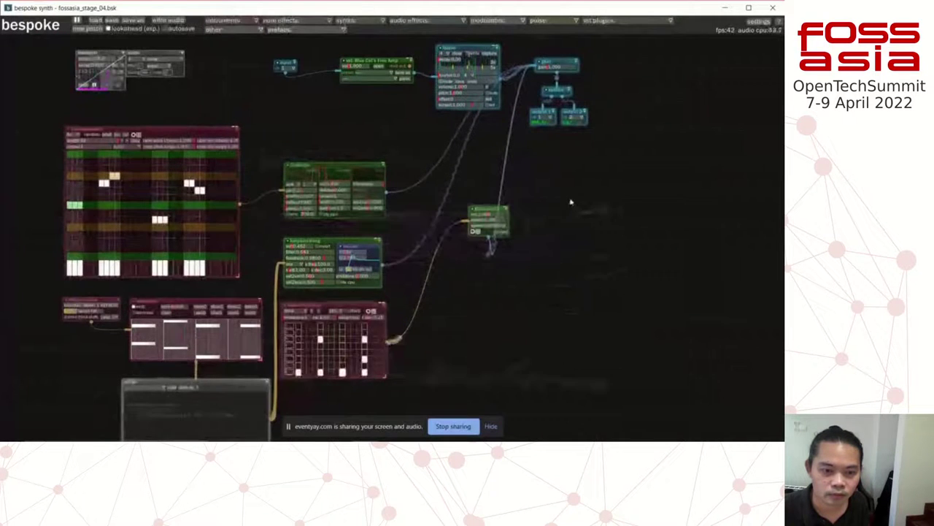
{"action": "left_click_drag", "start_coordinate": [571, 228], "coordinate": [585, 260]}
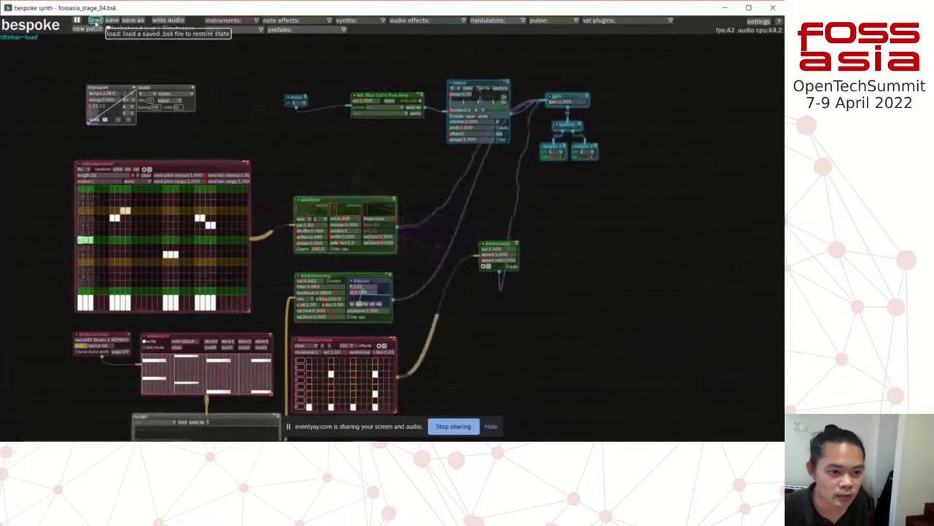
- Load fossasia_rig7.bsk from the savestate folder and zoom out over the whole rig
{"action": "left_click", "coordinate": [96, 21]}
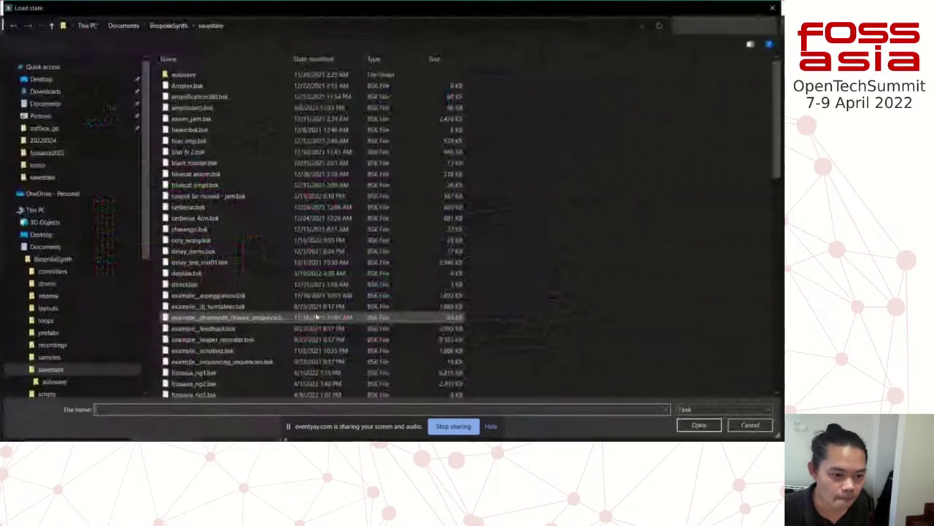
{"action": "scroll", "coordinate": [318, 316], "scroll_direction": "down", "scroll_amount": 4}
{"action": "left_click", "coordinate": [287, 315]}
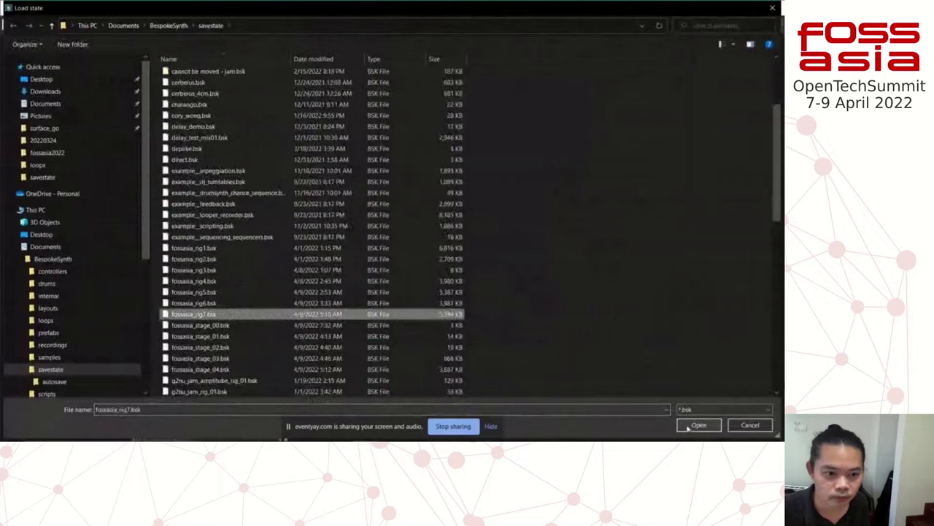
{"action": "left_click", "coordinate": [697, 425]}
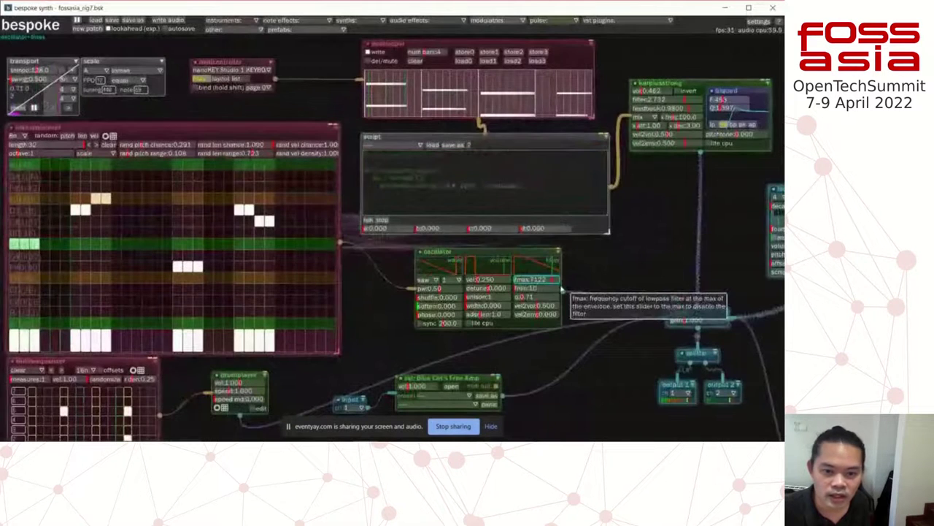
{"action": "scroll", "coordinate": [644, 239], "scroll_direction": "down", "scroll_amount": 2}
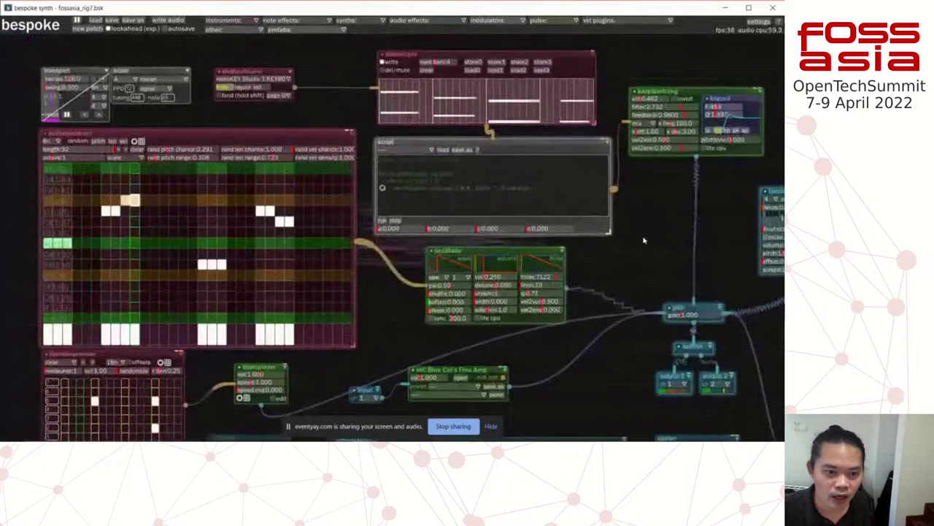
{"action": "scroll", "coordinate": [644, 239], "scroll_direction": "down", "scroll_amount": 2}
{"action": "scroll", "coordinate": [644, 241], "scroll_direction": "right", "scroll_amount": 3}
{"action": "scroll", "coordinate": [598, 251], "scroll_direction": "down", "scroll_amount": 1}
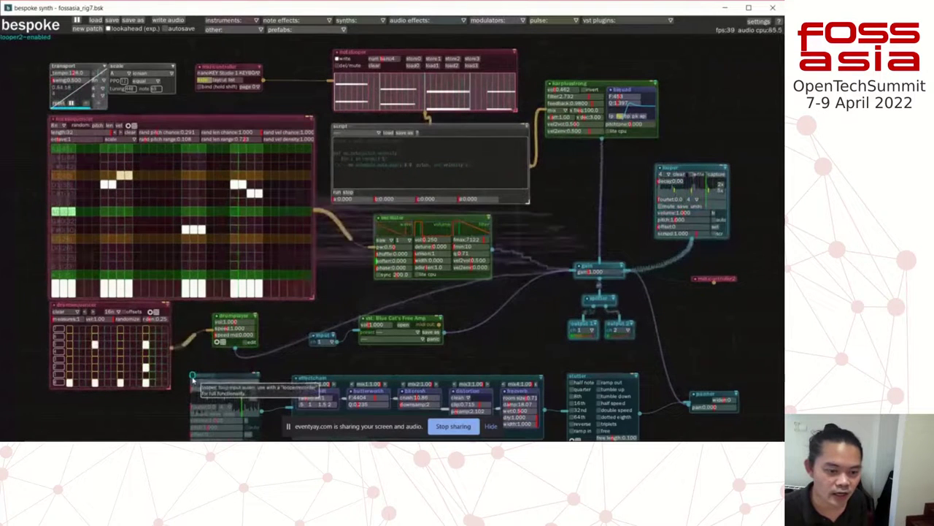
- Drop a new looper at the bottom left of the rig and nudge the stutter module up
{"action": "left_click", "coordinate": [193, 377]}
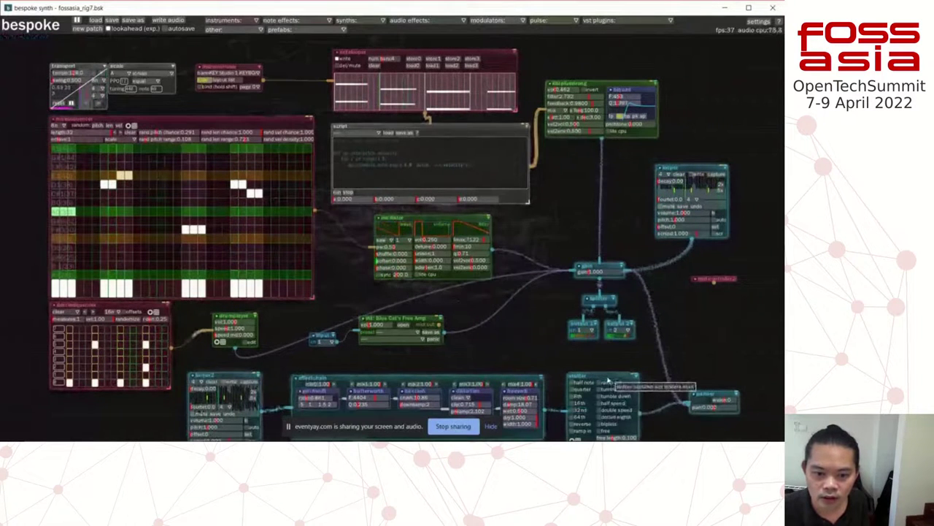
{"action": "left_click_drag", "start_coordinate": [608, 380], "coordinate": [608, 363]}
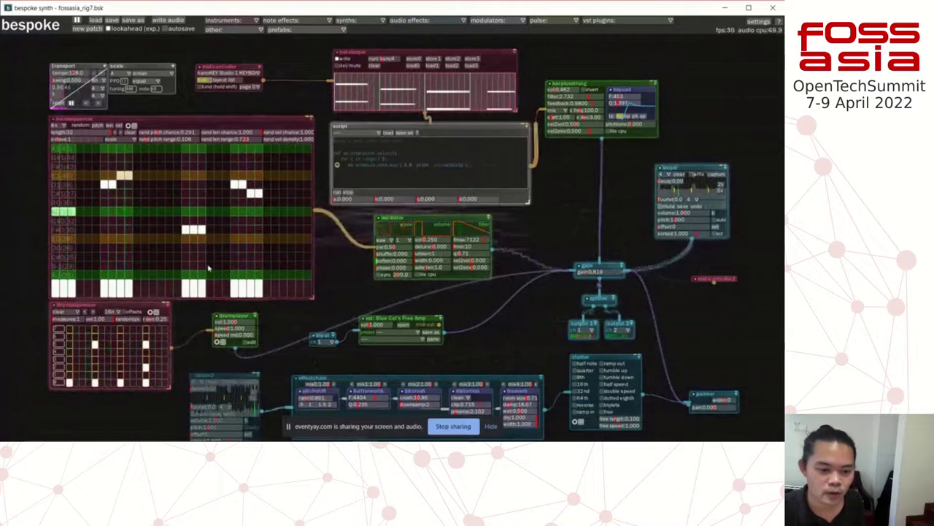
{"action": "mouse_move", "coordinate": [365, 437]}
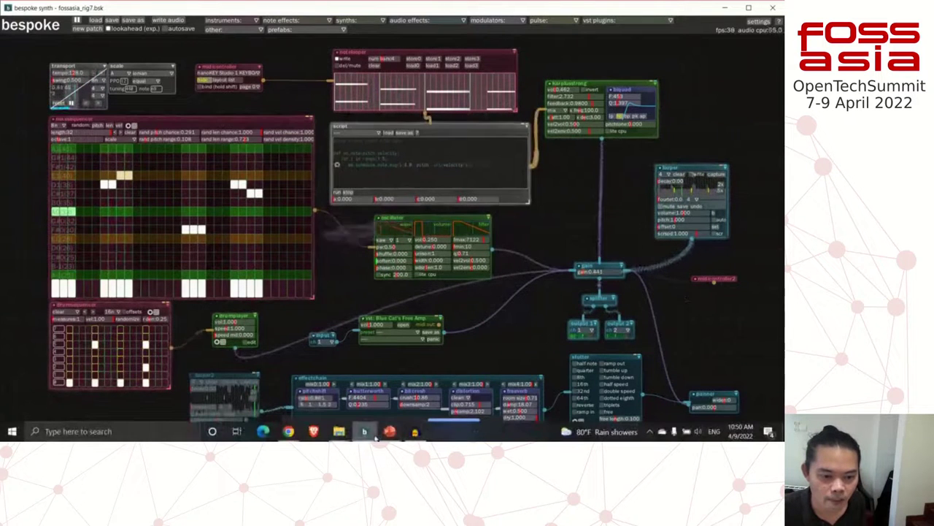
- Resume the PowerPoint slide show and advance past the jamming setup slide to the summary
{"action": "left_click", "coordinate": [421, 365]}
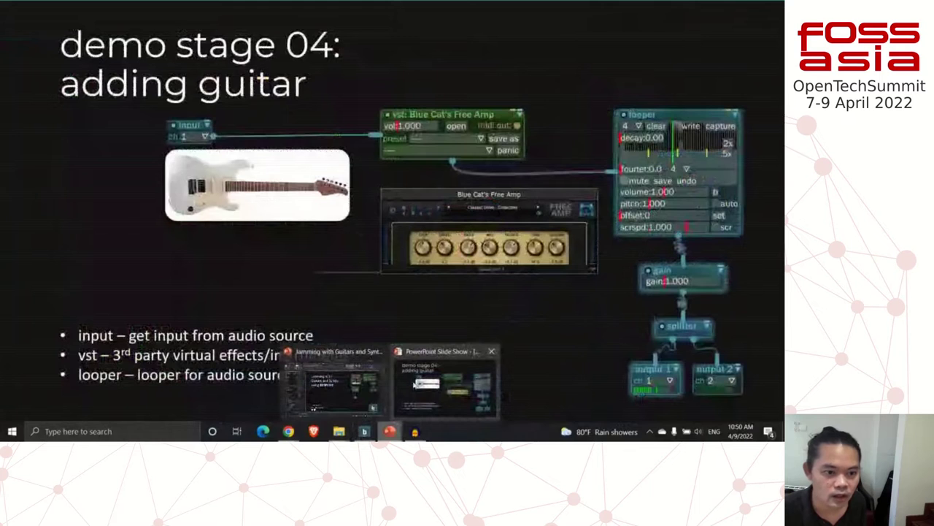
{"action": "left_click", "coordinate": [322, 328]}
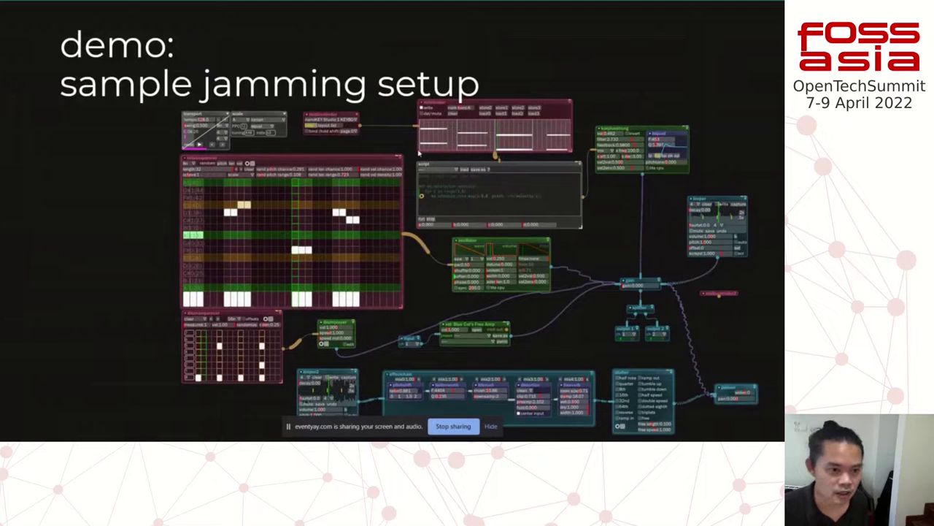
{"action": "key", "text": "Right"}
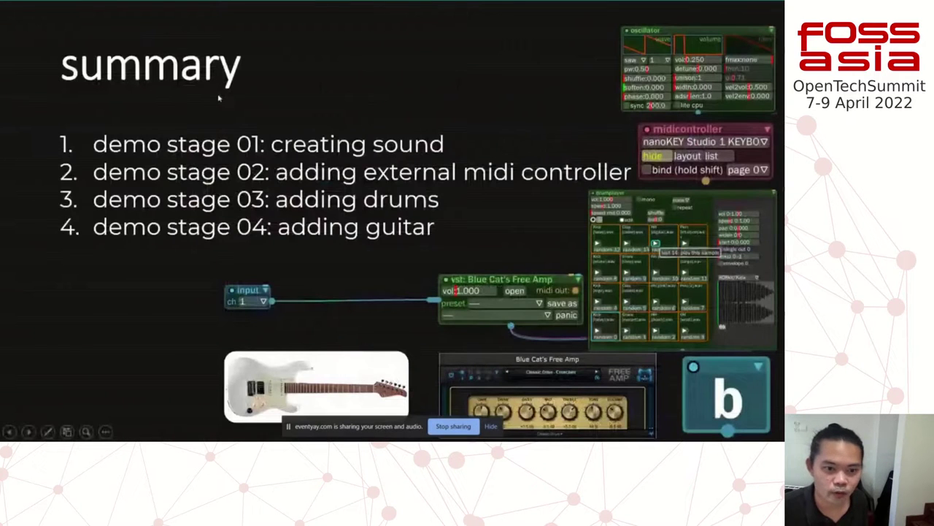